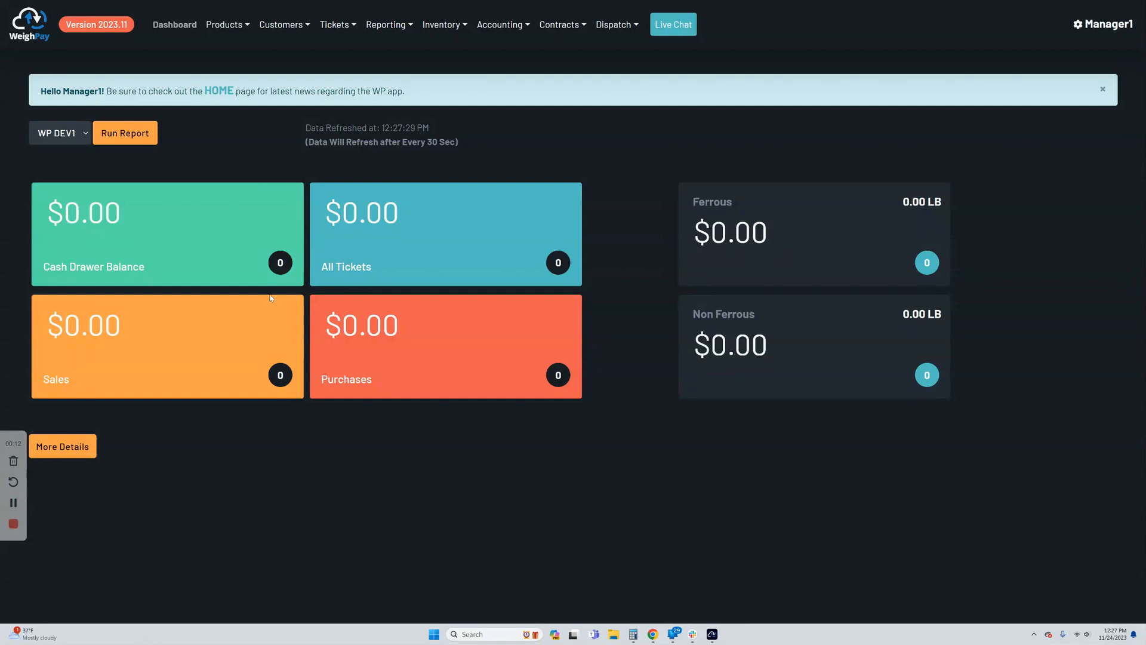
Open the ticket trackers list from the ticket search and review the Tire Route 22 11/6/23 tracker's count, weight and dollar totals.
click(341, 30)
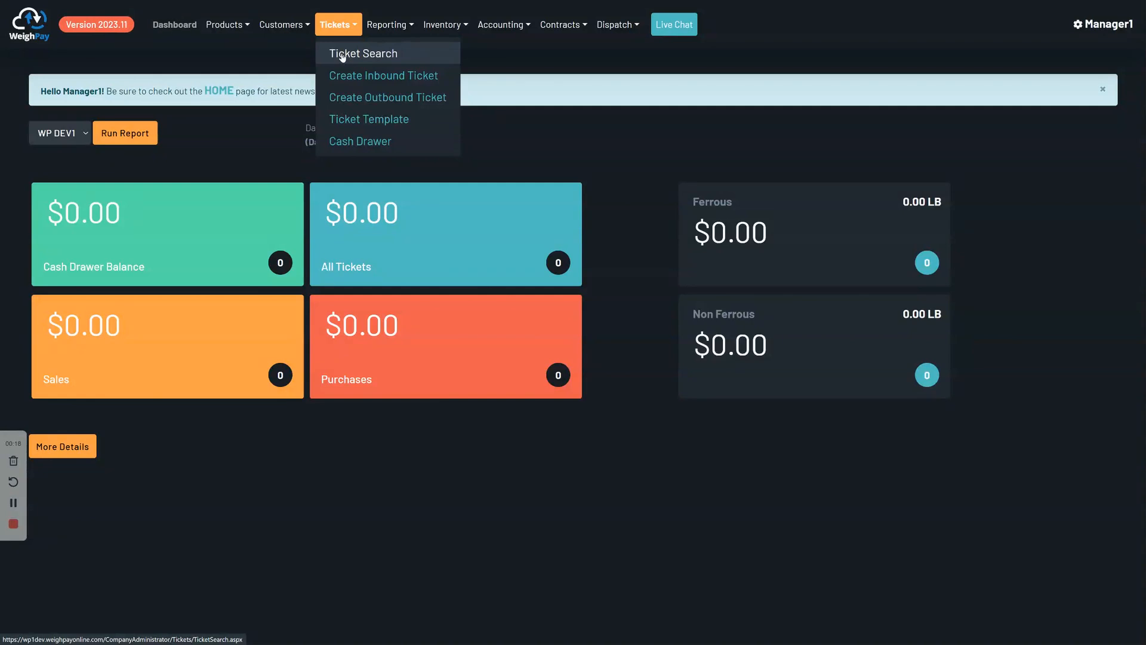
click(343, 55)
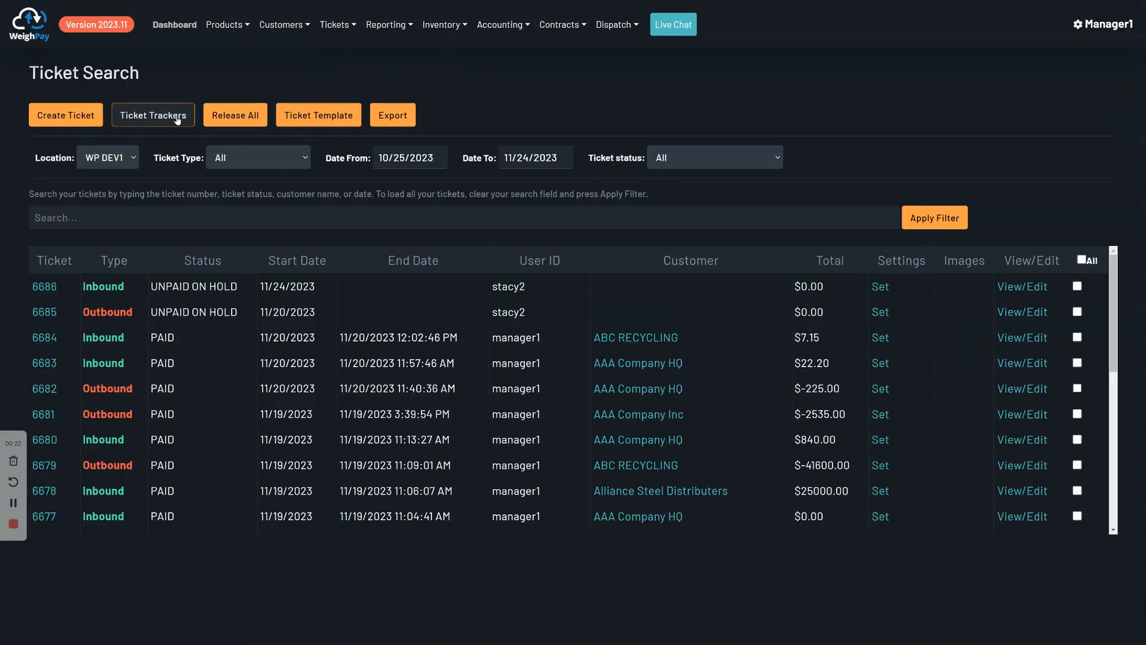
click(177, 119)
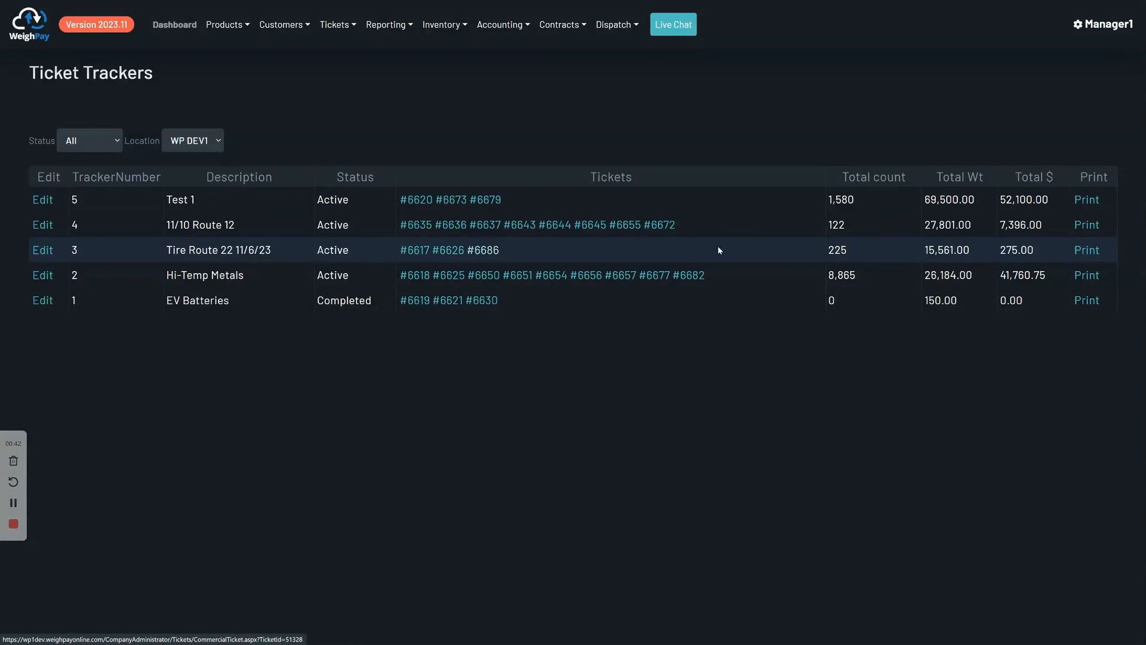
drag(852, 252, 810, 253)
drag(925, 250, 987, 252)
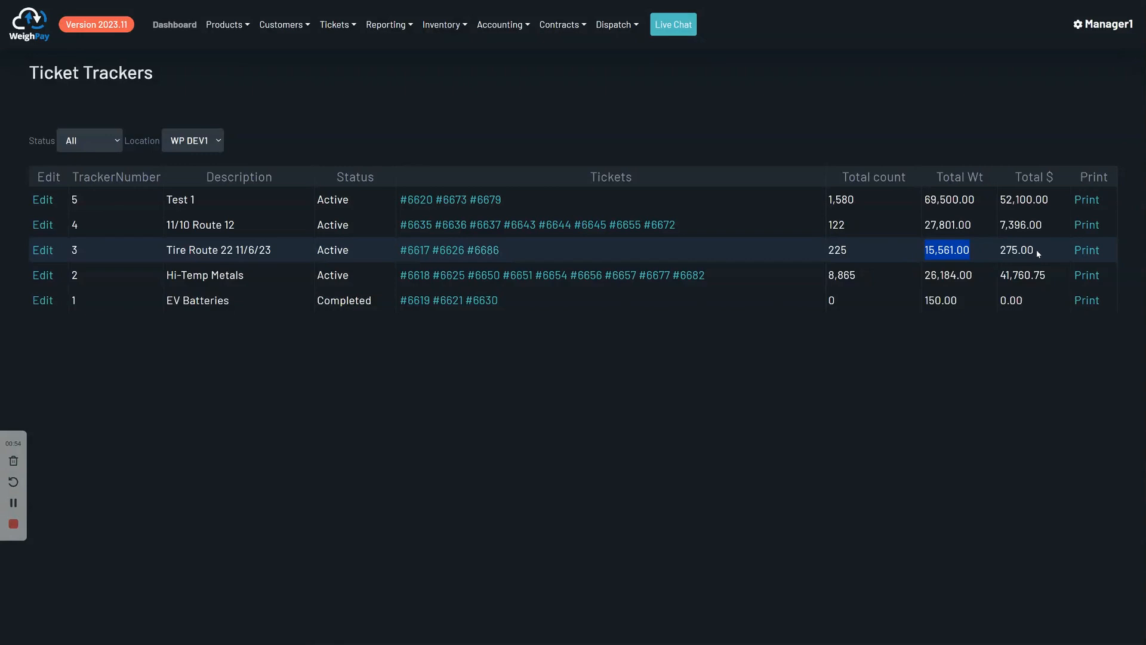
double_click(1001, 254)
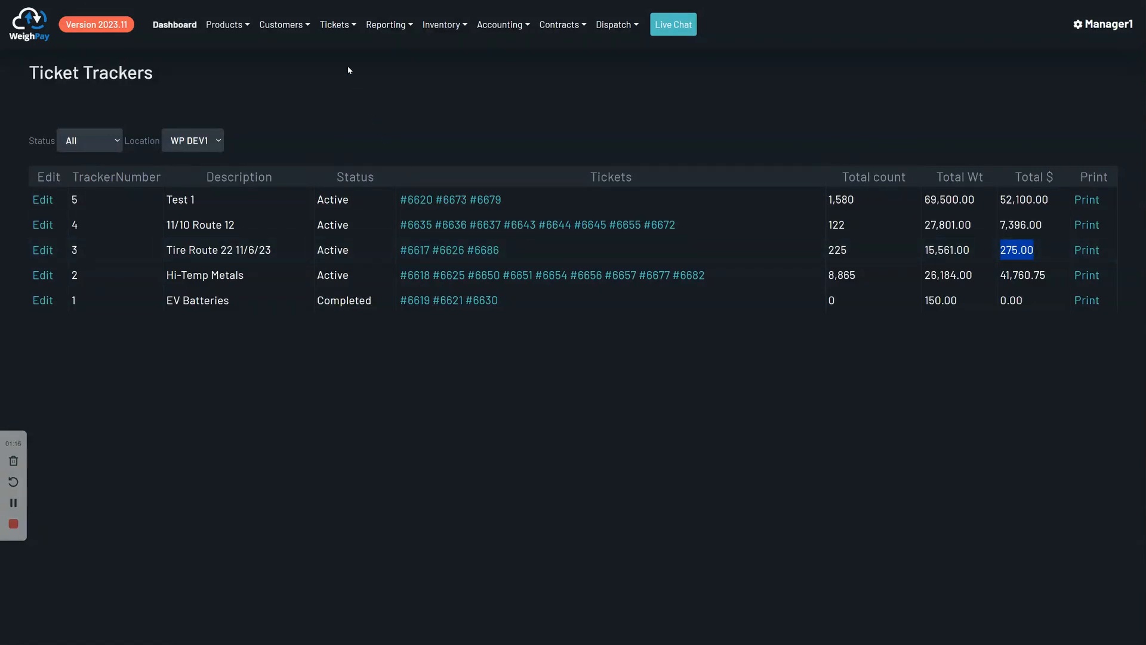
Create a new inbound ticket assigned to ticket tracker 5 (Test 1) for customer AAA Company HQ.
click(344, 26)
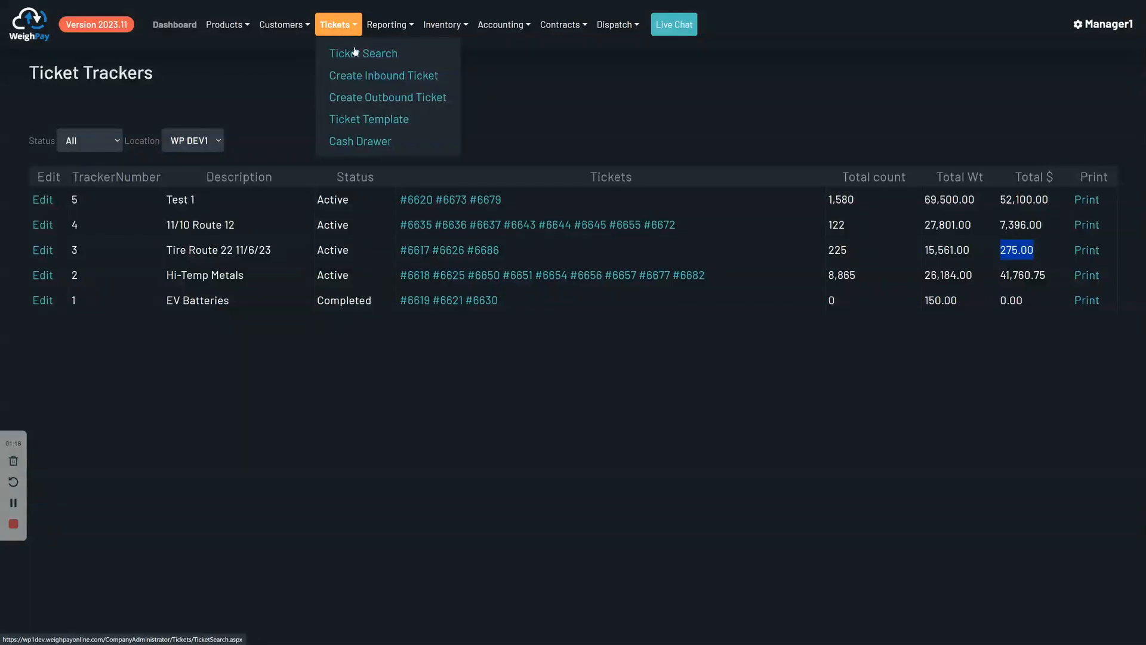
click(365, 78)
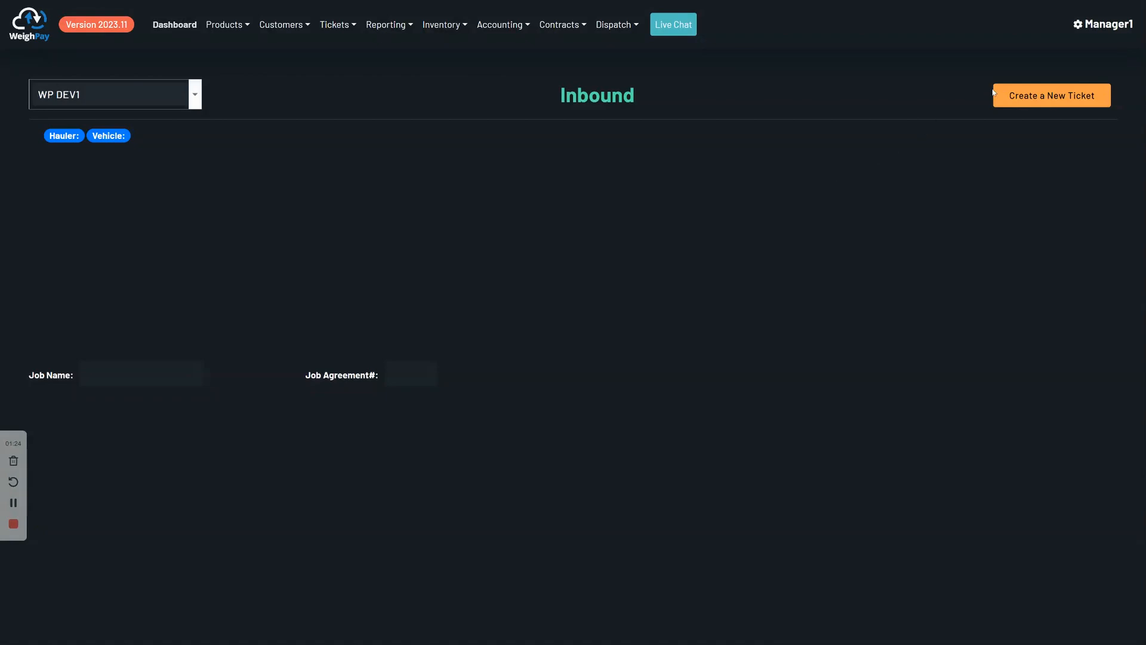
click(1050, 101)
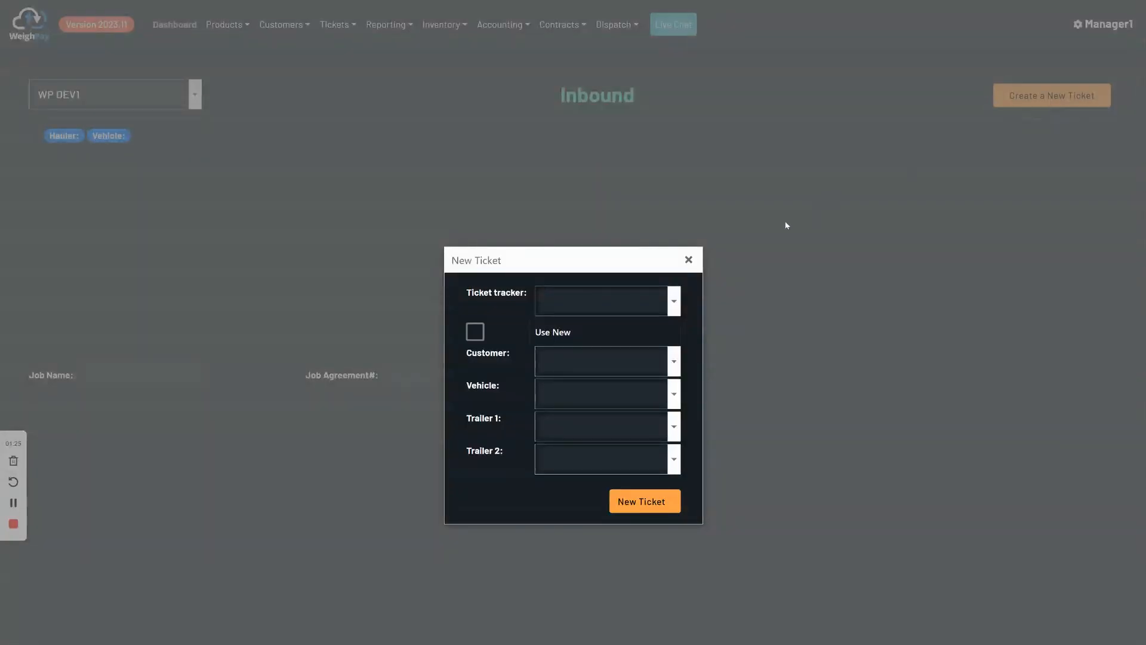
click(674, 301)
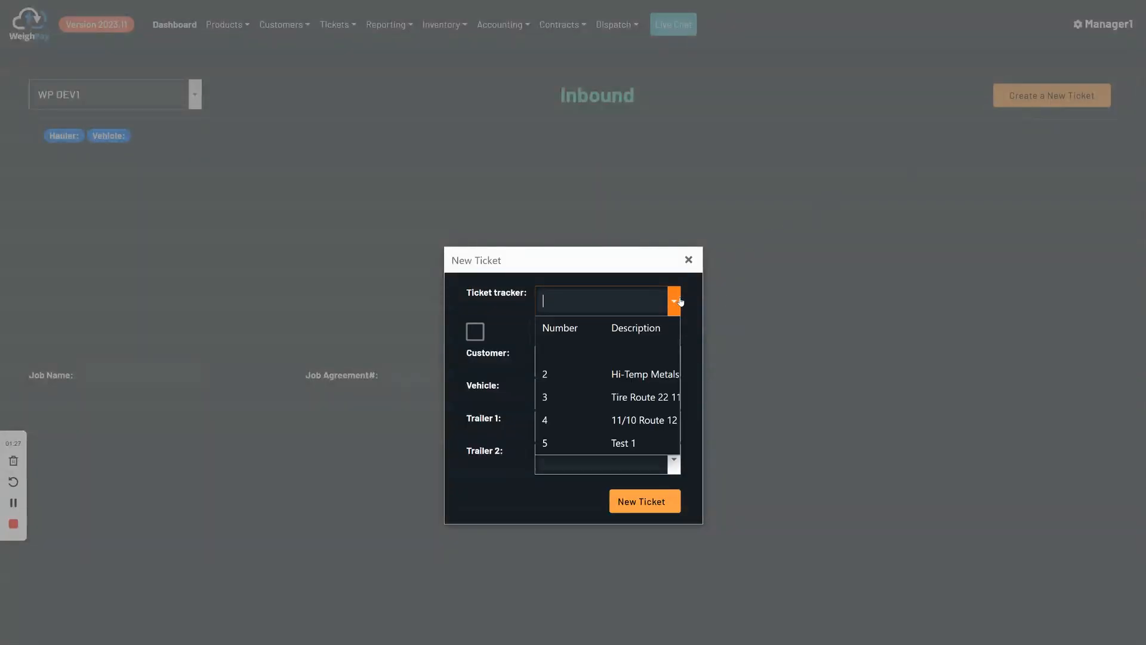
click(629, 446)
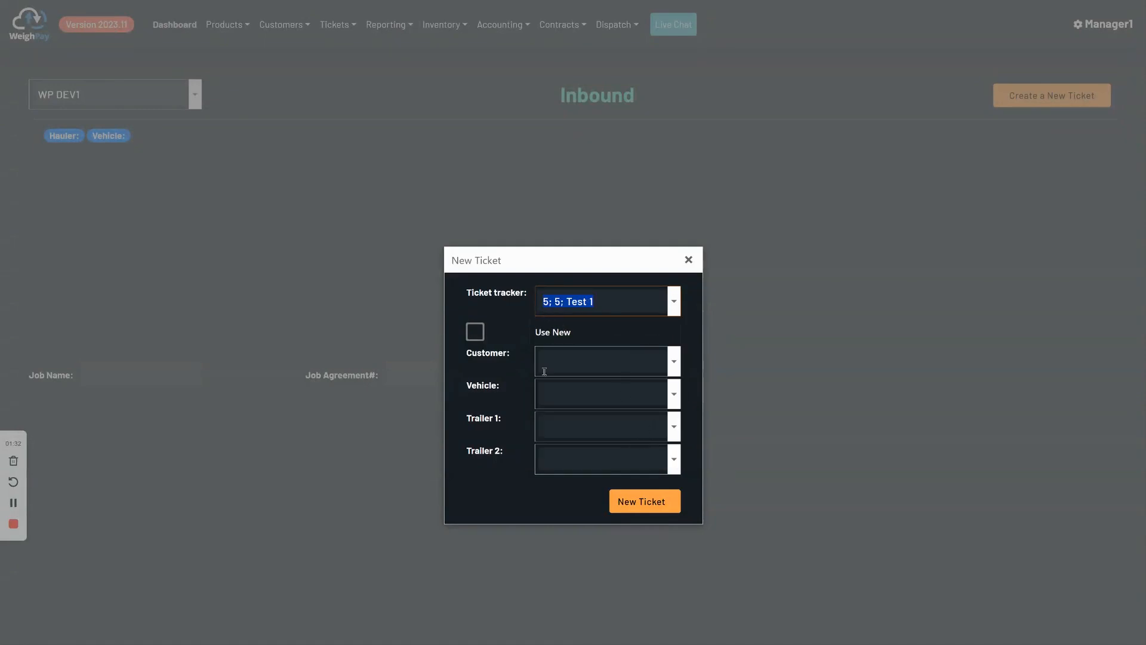
click(675, 361)
click(584, 435)
click(644, 503)
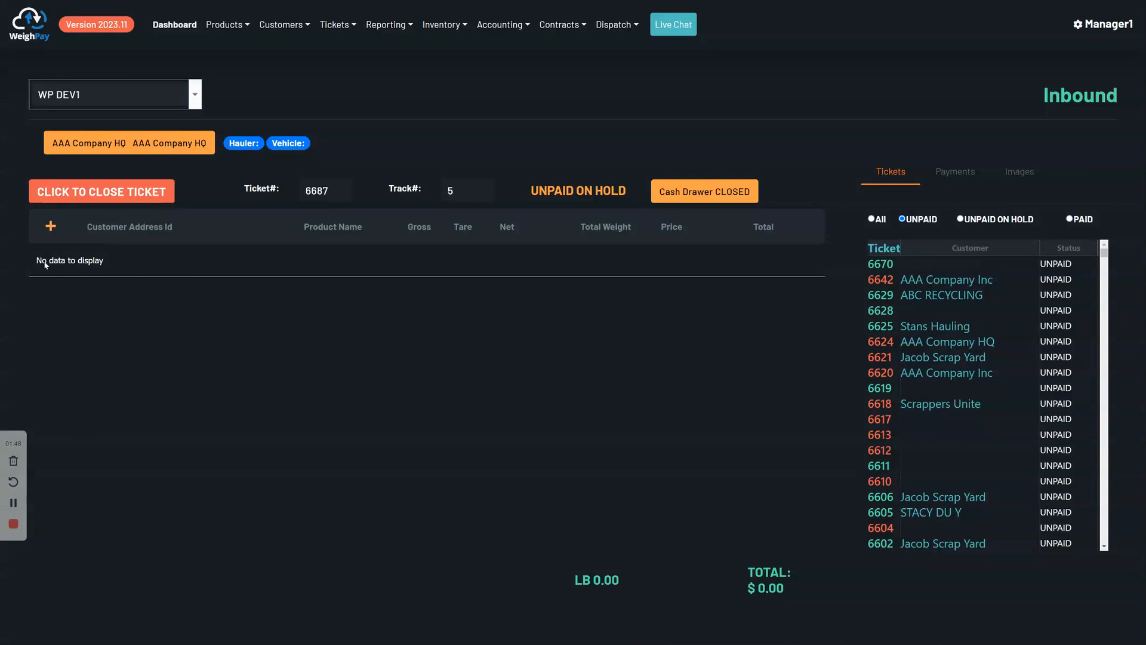
View the trackers available for the new inbound ticket, and leave the tracker update without choosing another one.
click(460, 190)
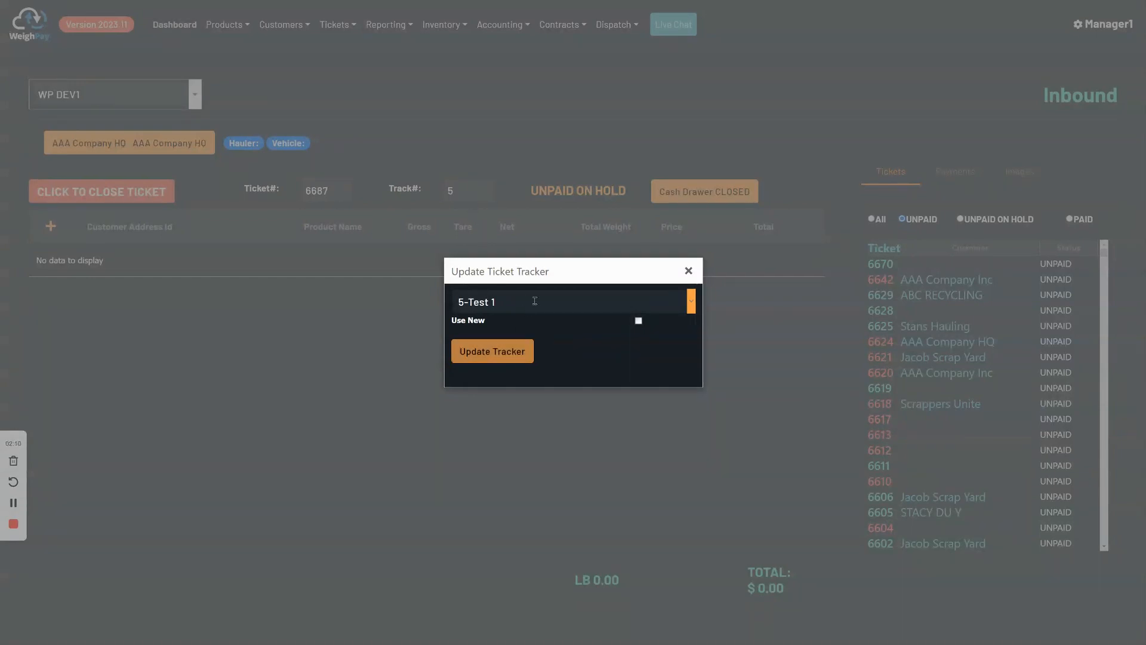
click(692, 302)
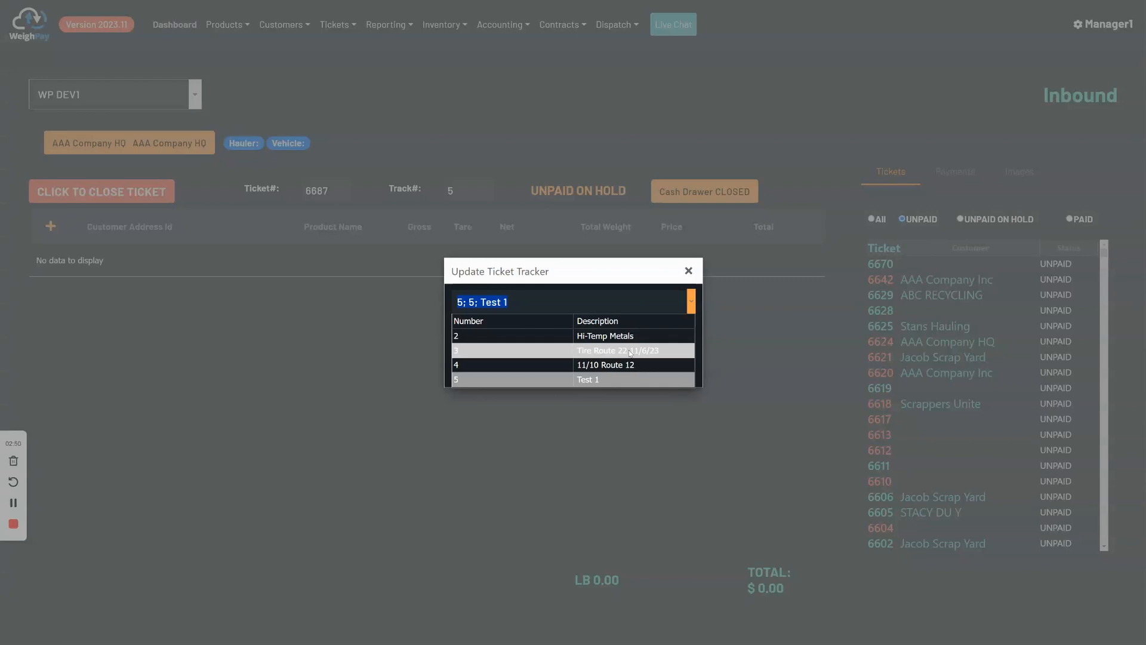
click(689, 272)
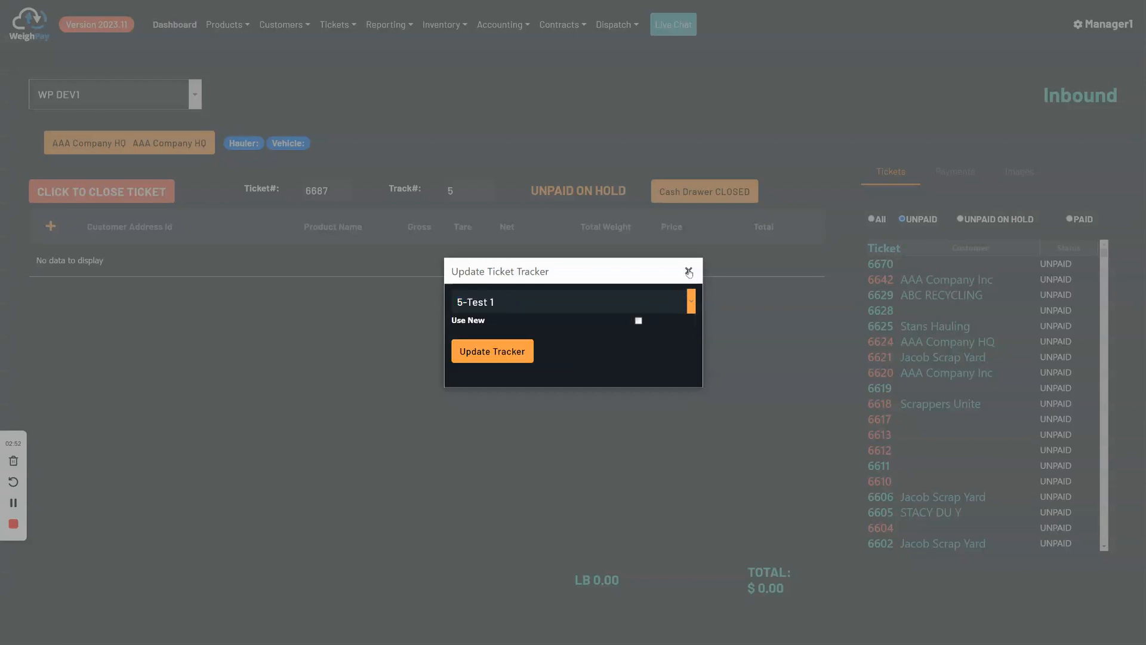
click(689, 272)
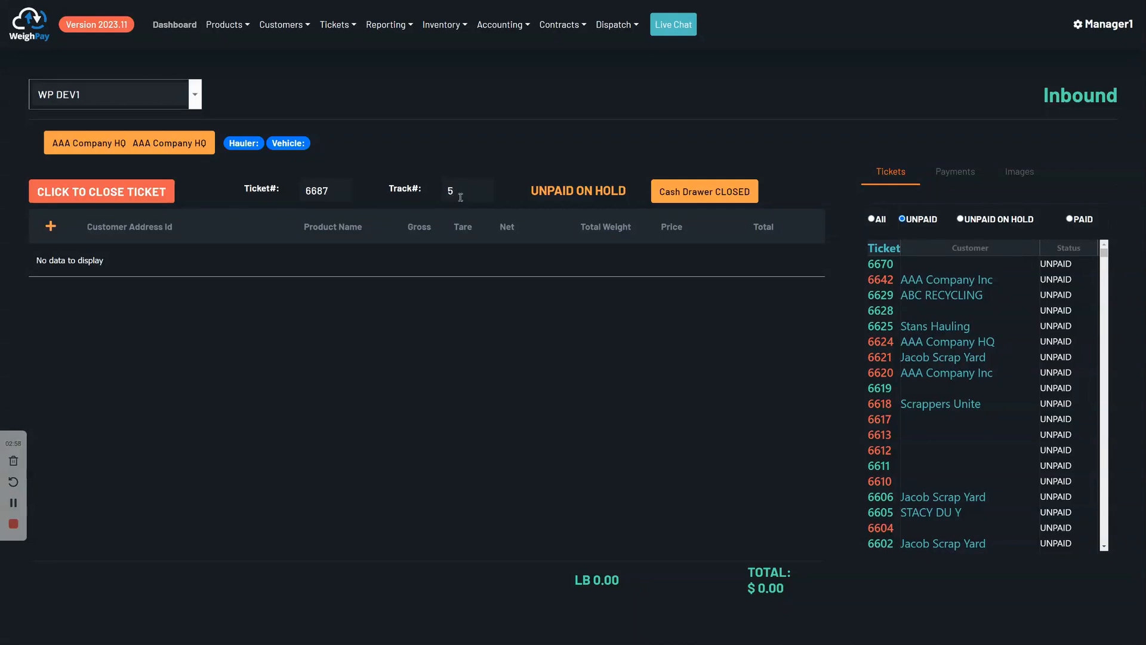
Switch to Weigh Pay Pro and show the ticket trackers available for the open ABC RECYCLING ticket.
drag(1145, 33, 595, 26)
click(994, 24)
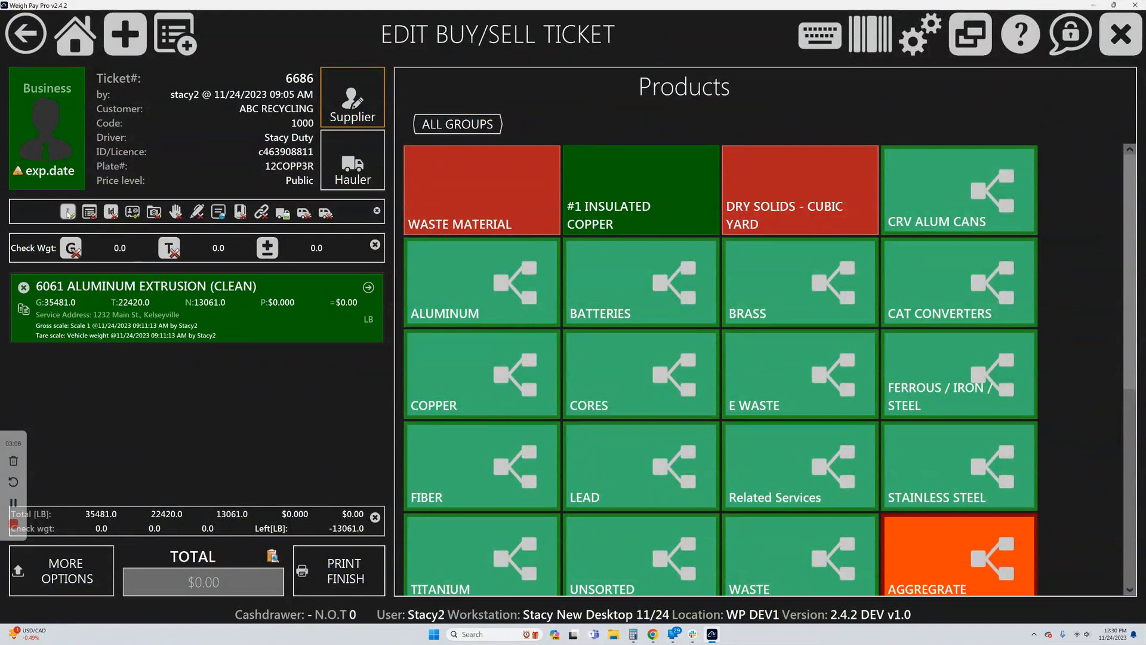
click(68, 213)
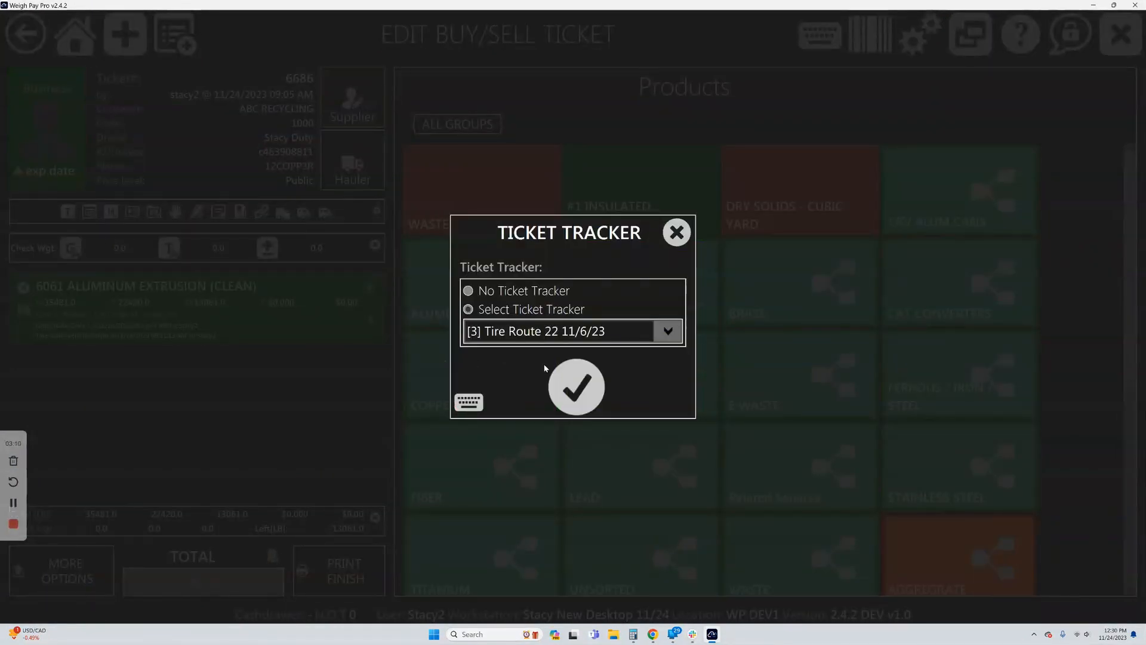
click(667, 332)
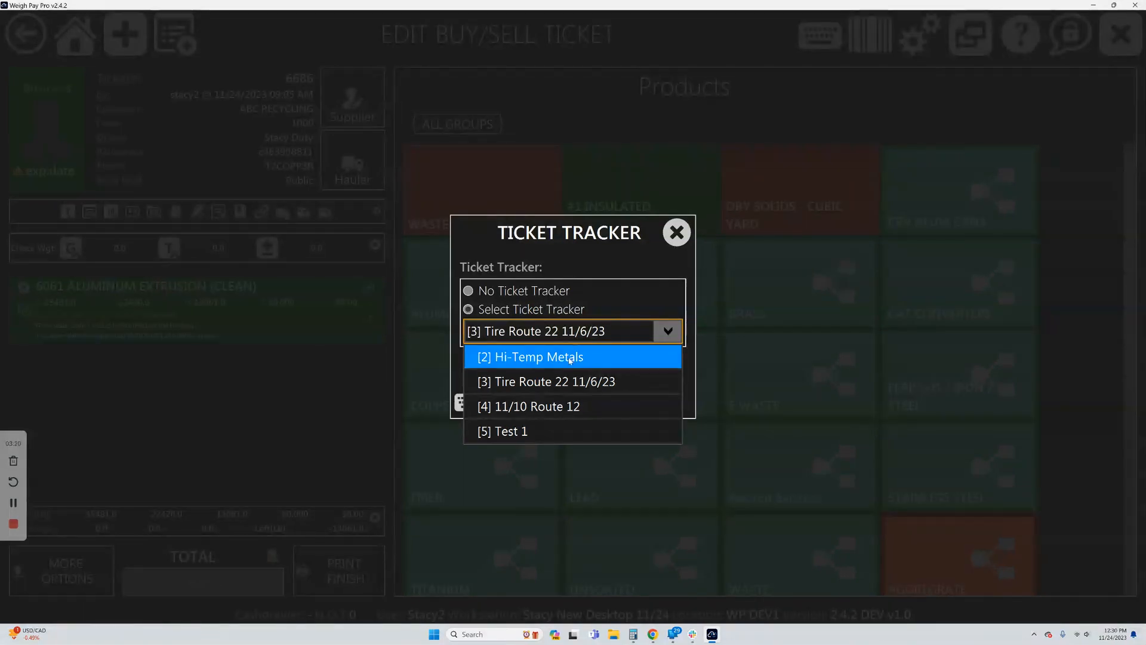
Set the ABC RECYCLING ticket to No Ticket Tracker and apply the choice.
click(468, 291)
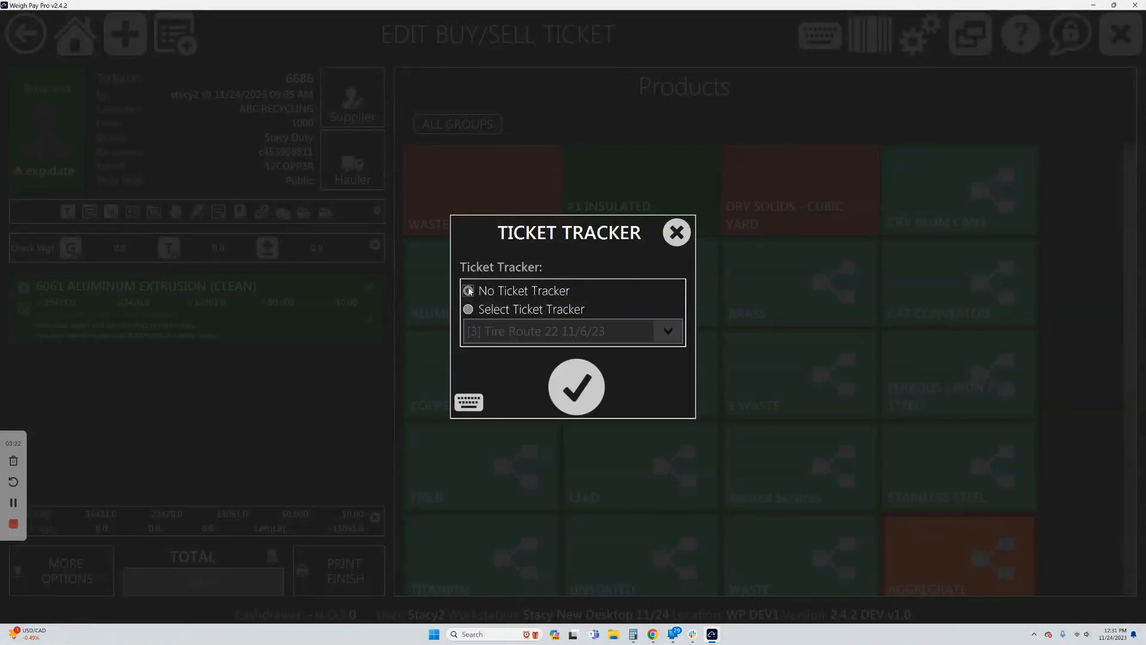
click(469, 309)
click(469, 310)
click(668, 332)
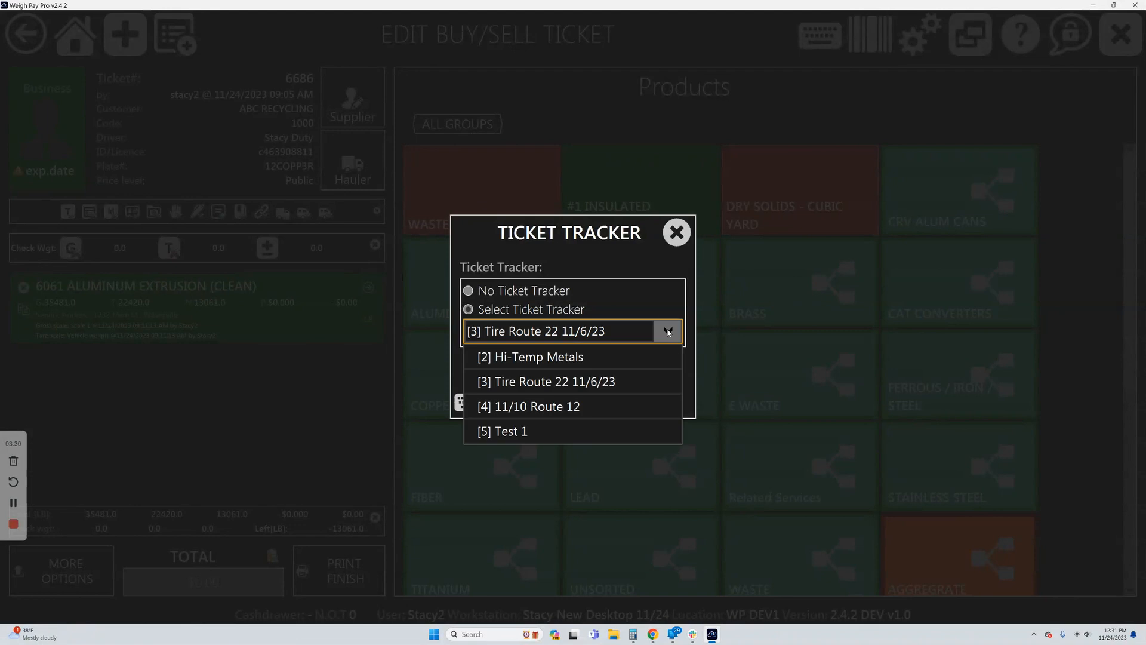
click(668, 332)
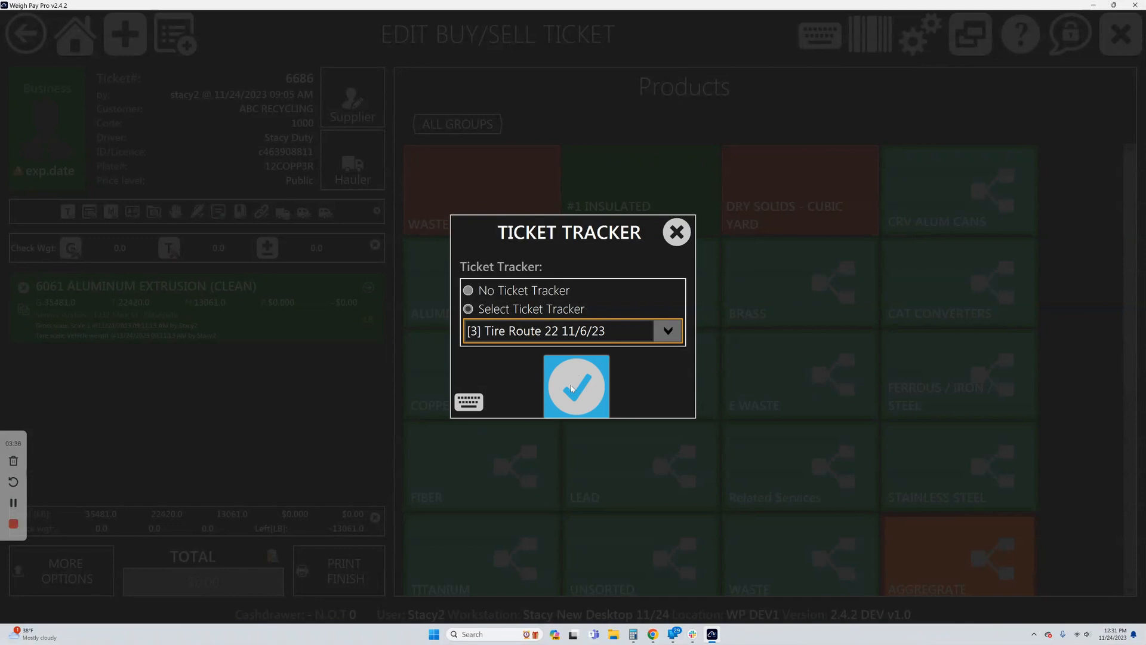
click(469, 290)
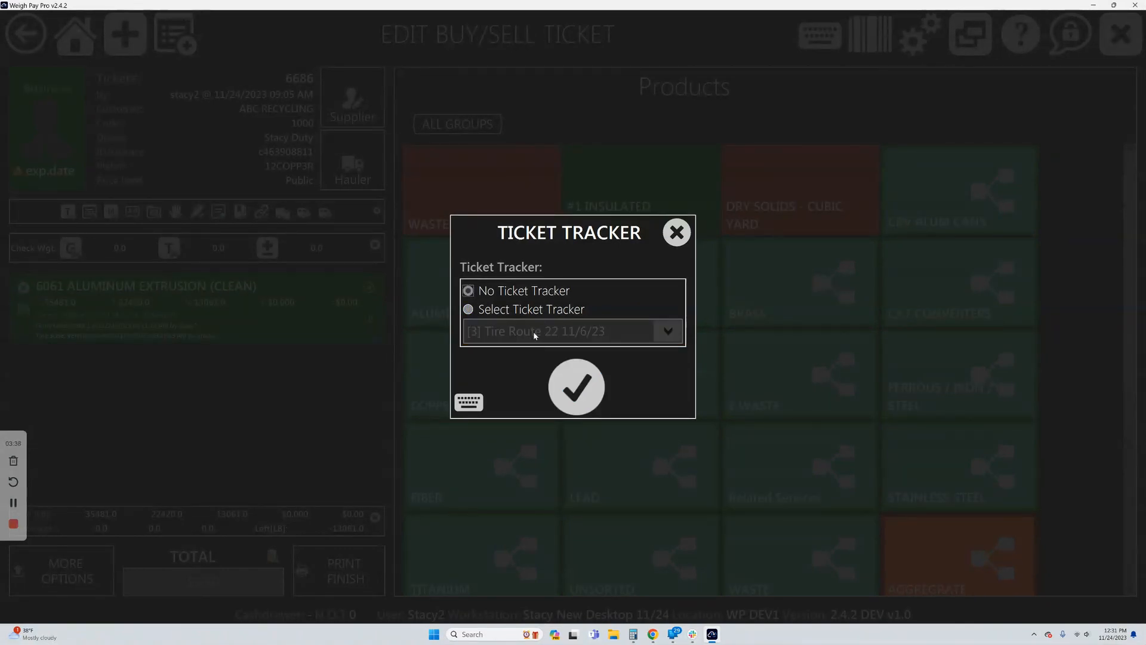
click(574, 392)
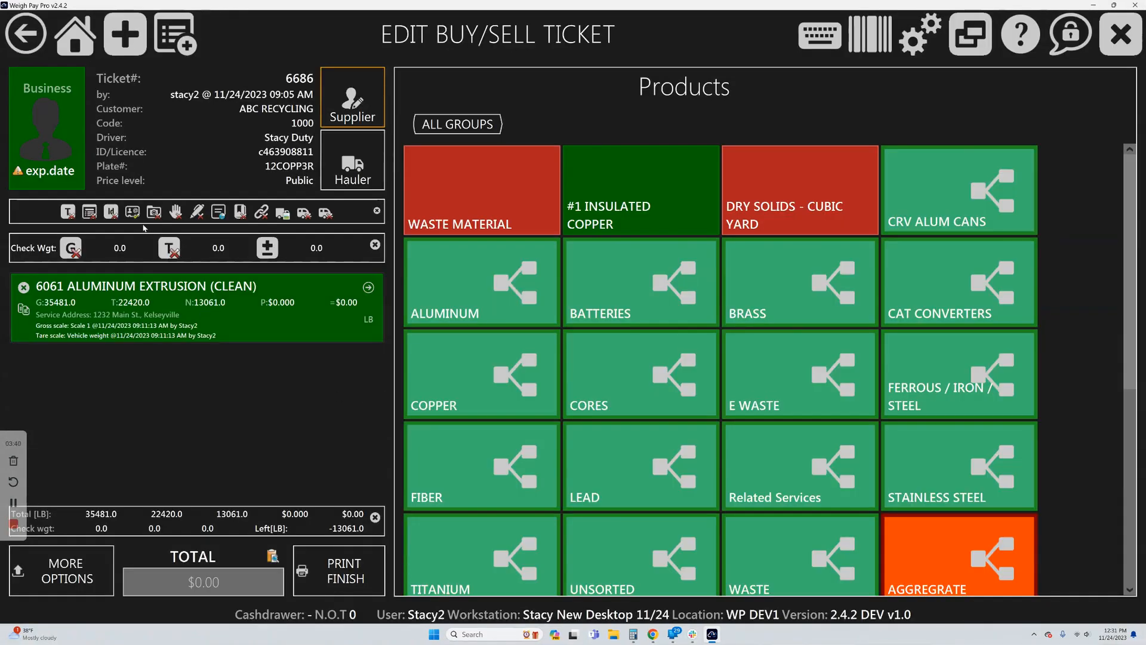
Assign the [2] Hi-Temp Metals tracker to the ABC RECYCLING ticket and save the weight ticket without printing.
click(67, 212)
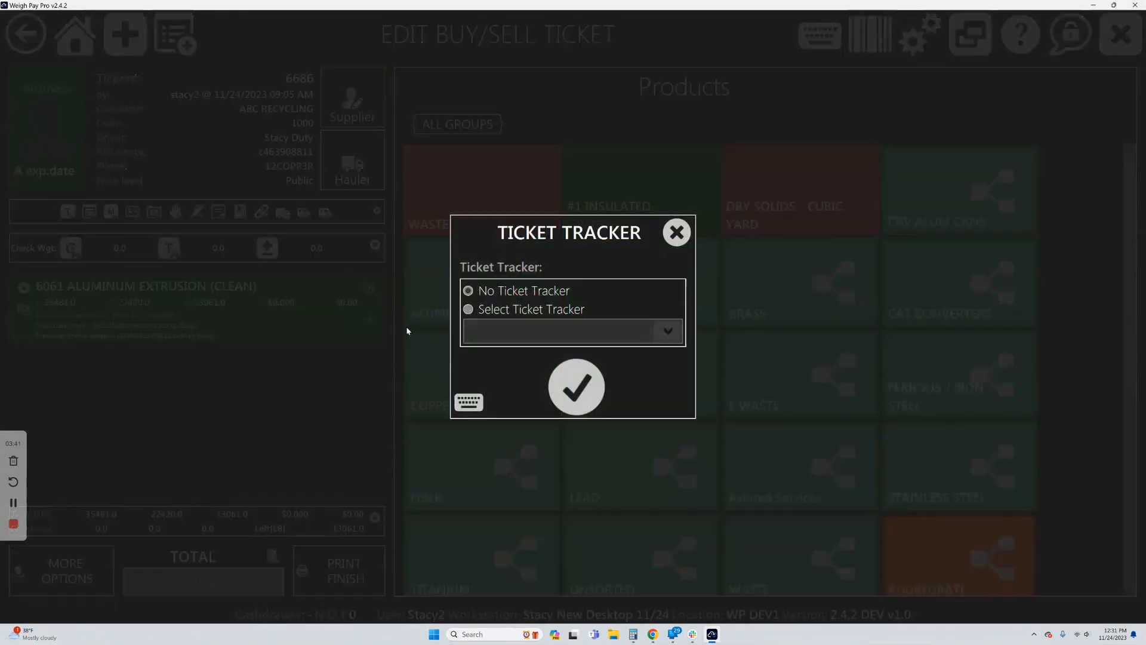
click(669, 331)
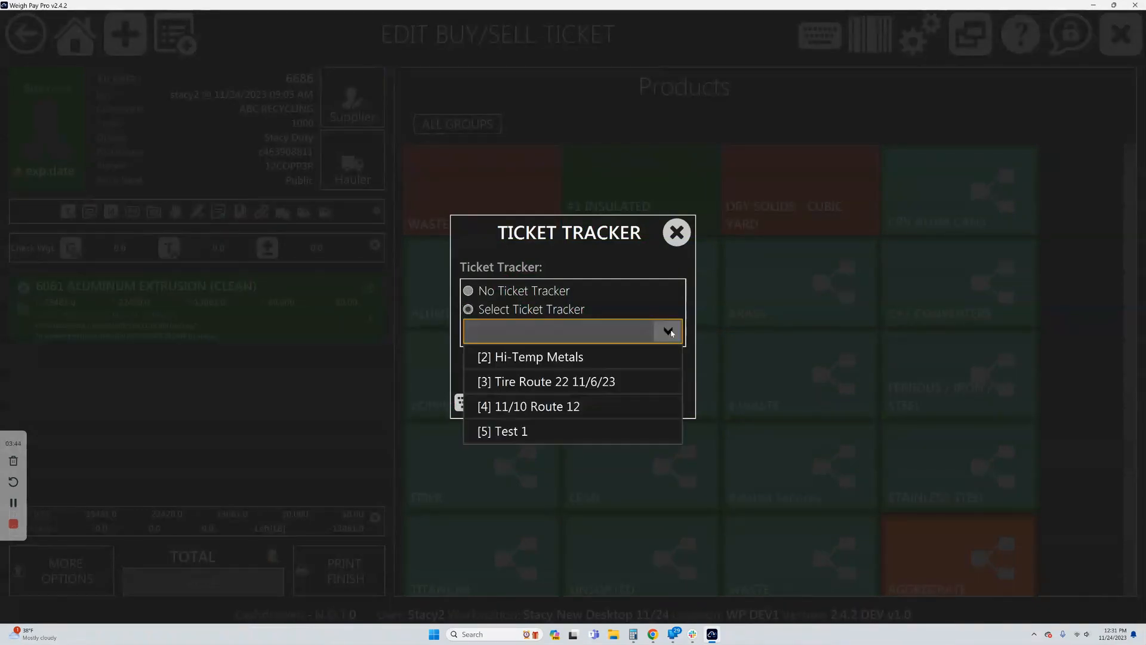
click(534, 361)
click(577, 388)
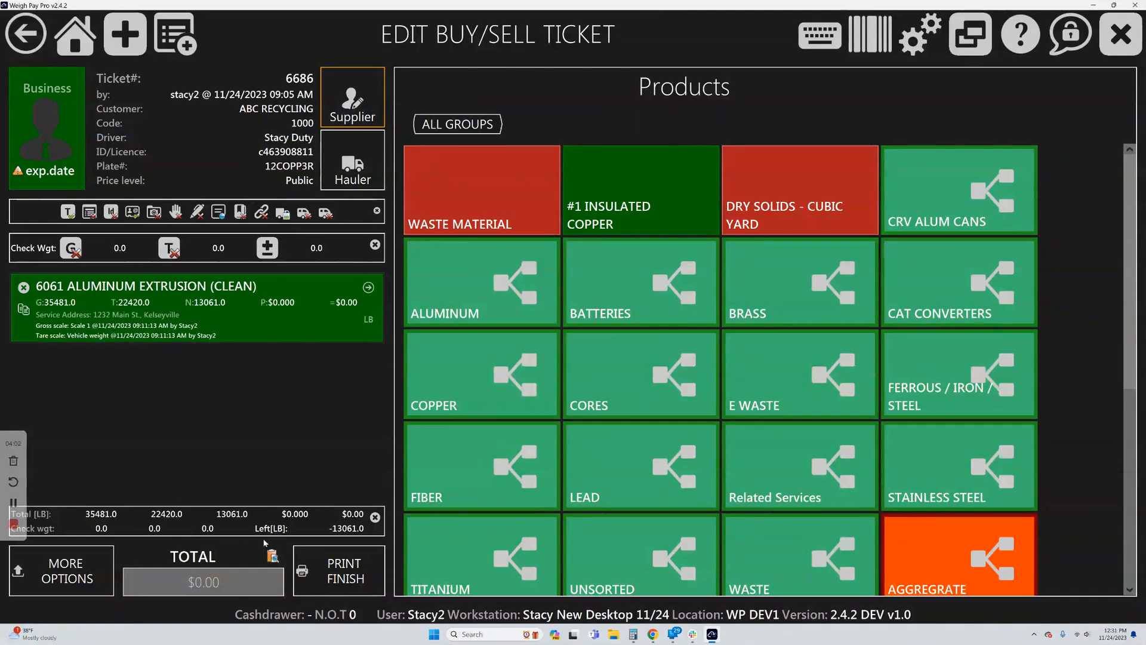
click(330, 571)
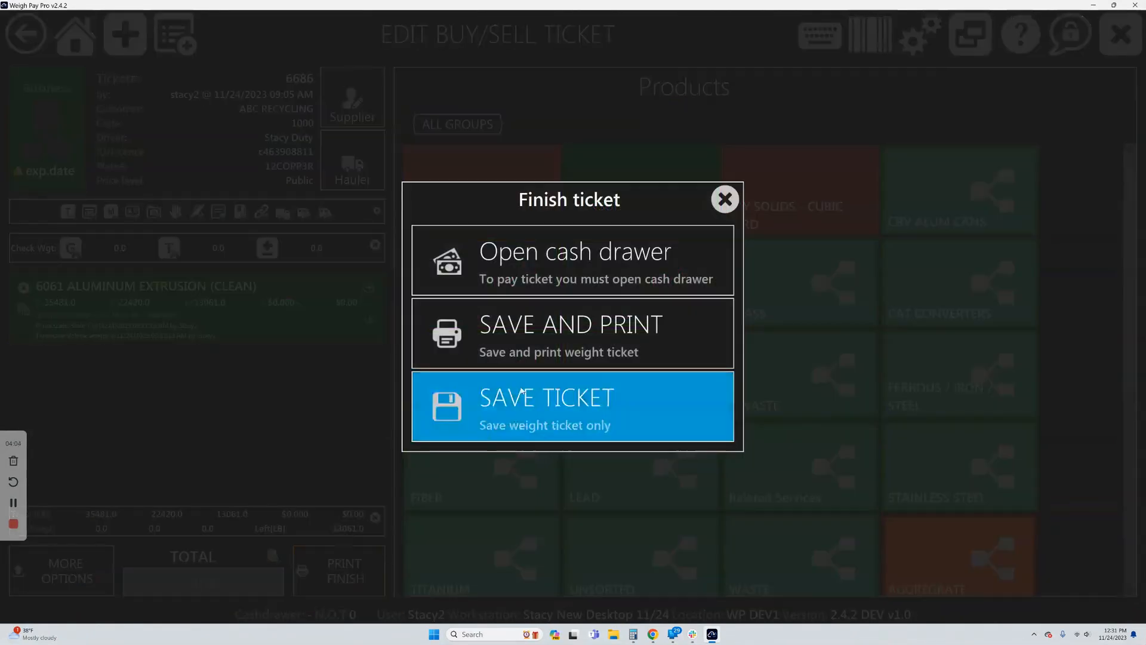
click(550, 416)
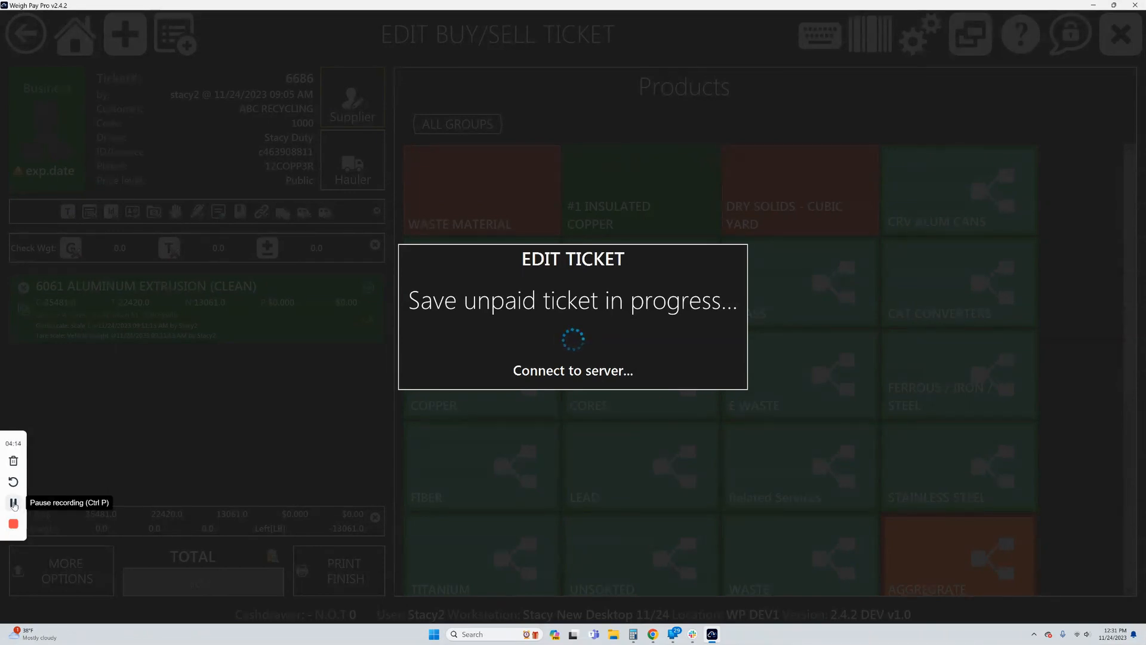
click(14, 505)
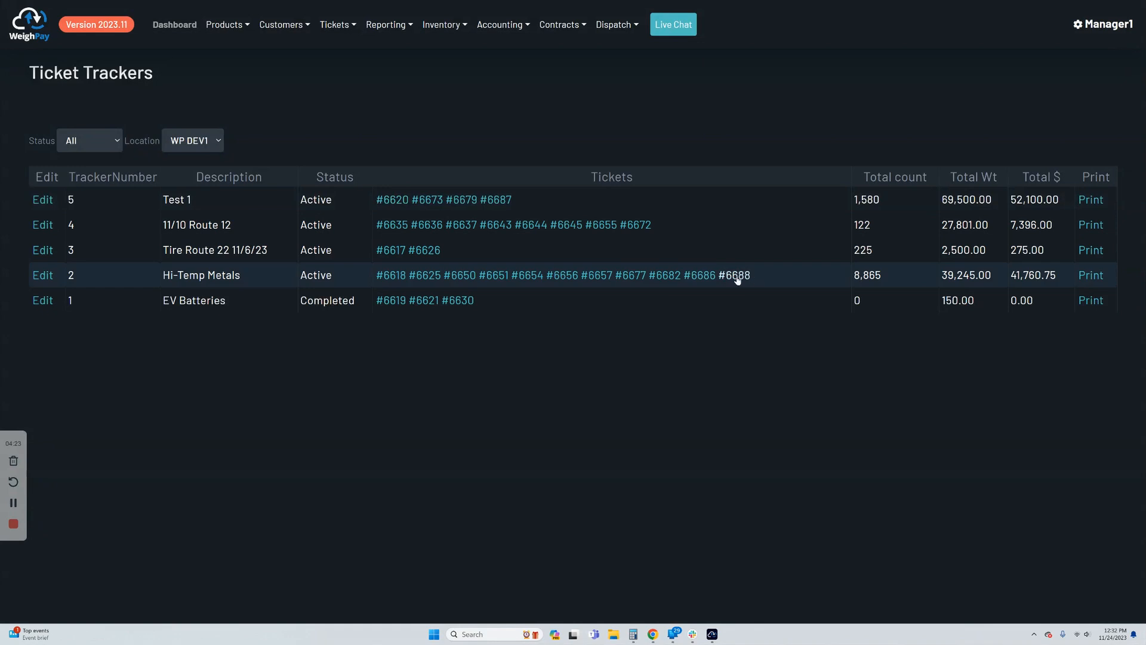
Open the printable Ticket Tracker Report for the Hi-Temp Metals tracker and examine its sell ticket rows.
click(1098, 279)
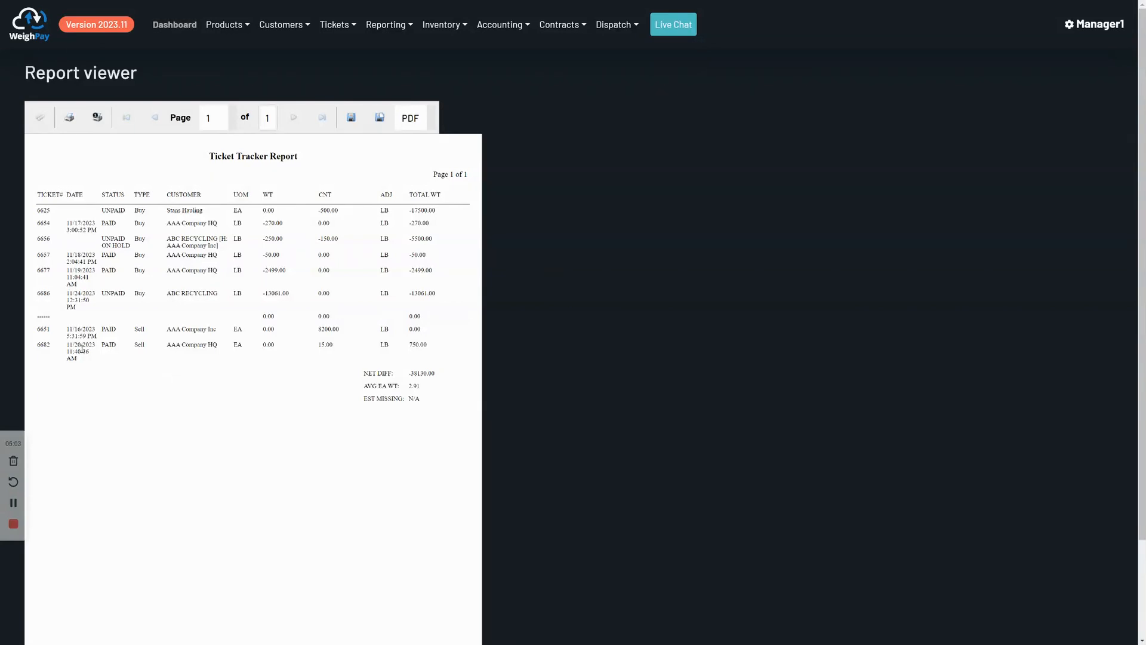
drag(81, 349, 144, 356)
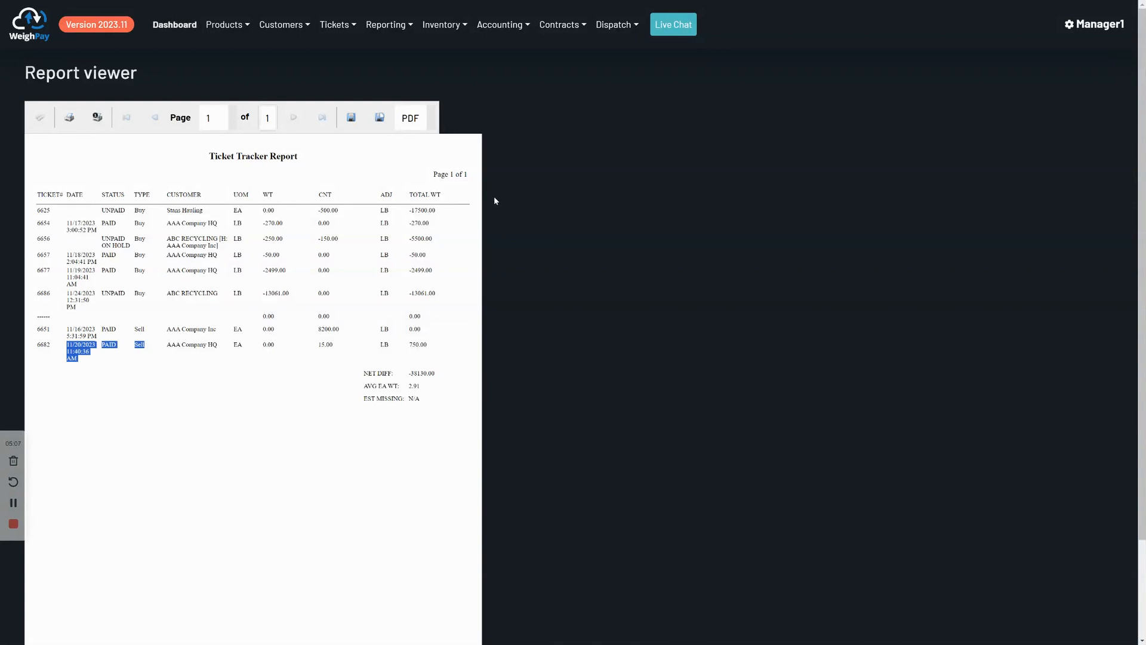
Leave the report viewer and return to the online Ticket Trackers list by way of Ticket Search.
click(336, 24)
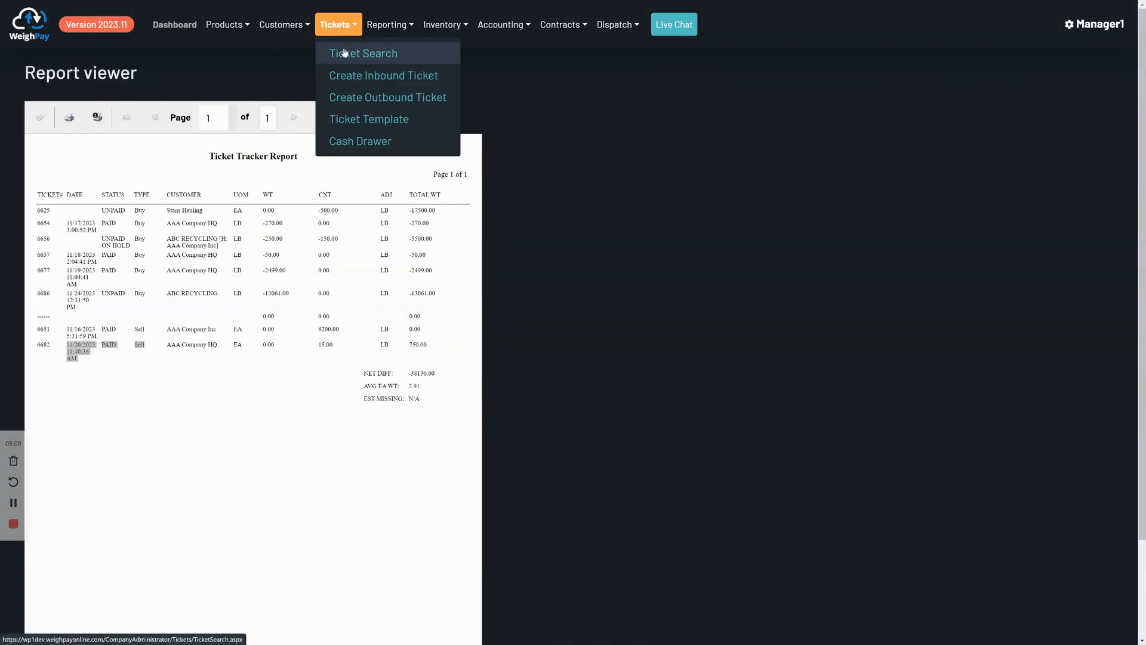
click(343, 50)
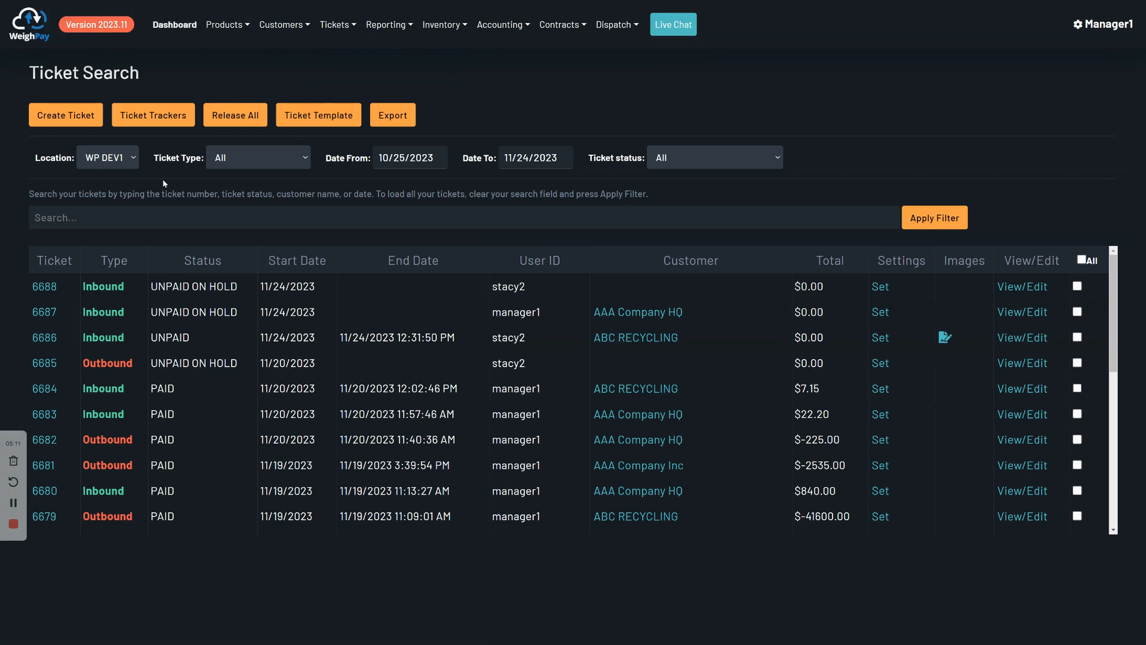
click(153, 115)
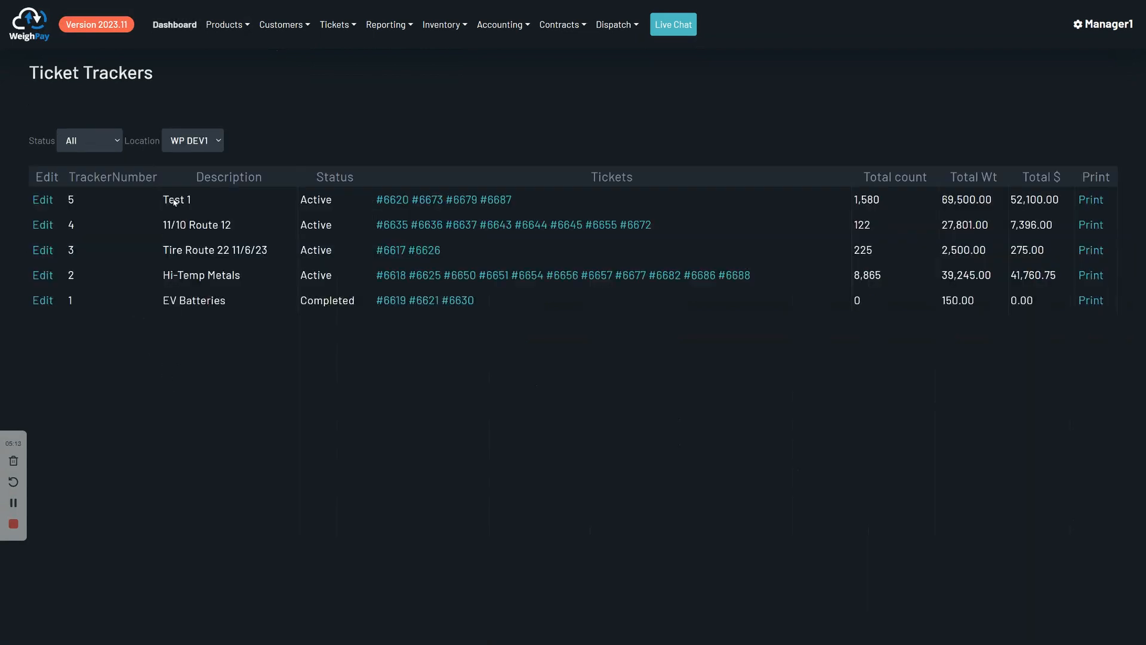
Open the Test 1 tracker for editing to examine its status options, and cancel without updating it.
click(42, 199)
click(378, 200)
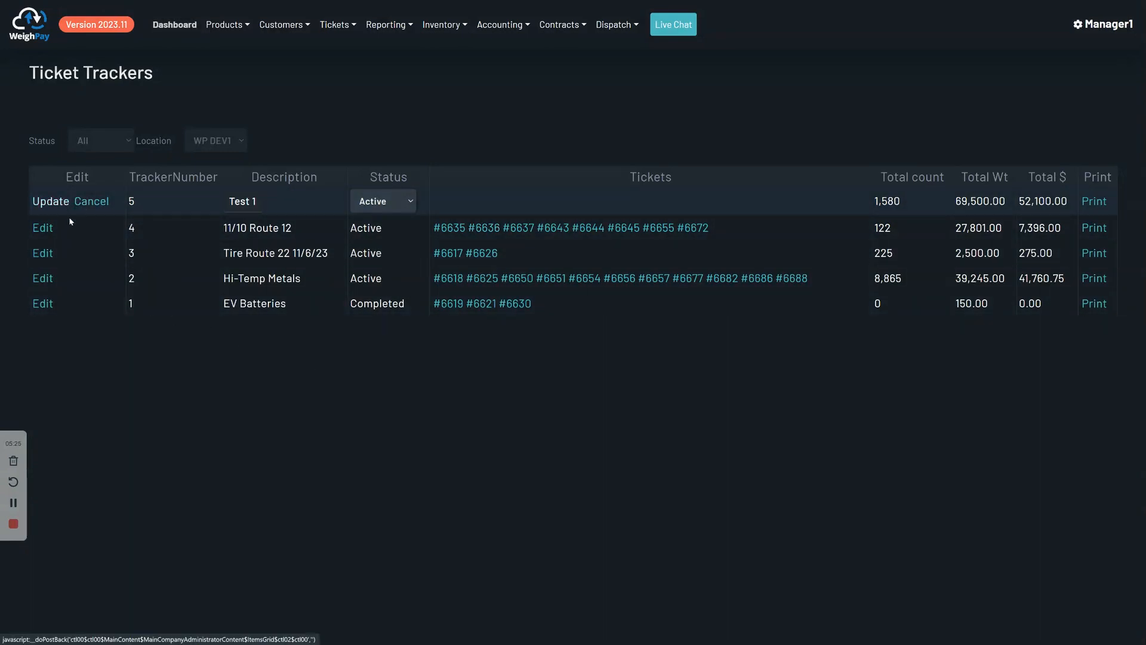
click(91, 203)
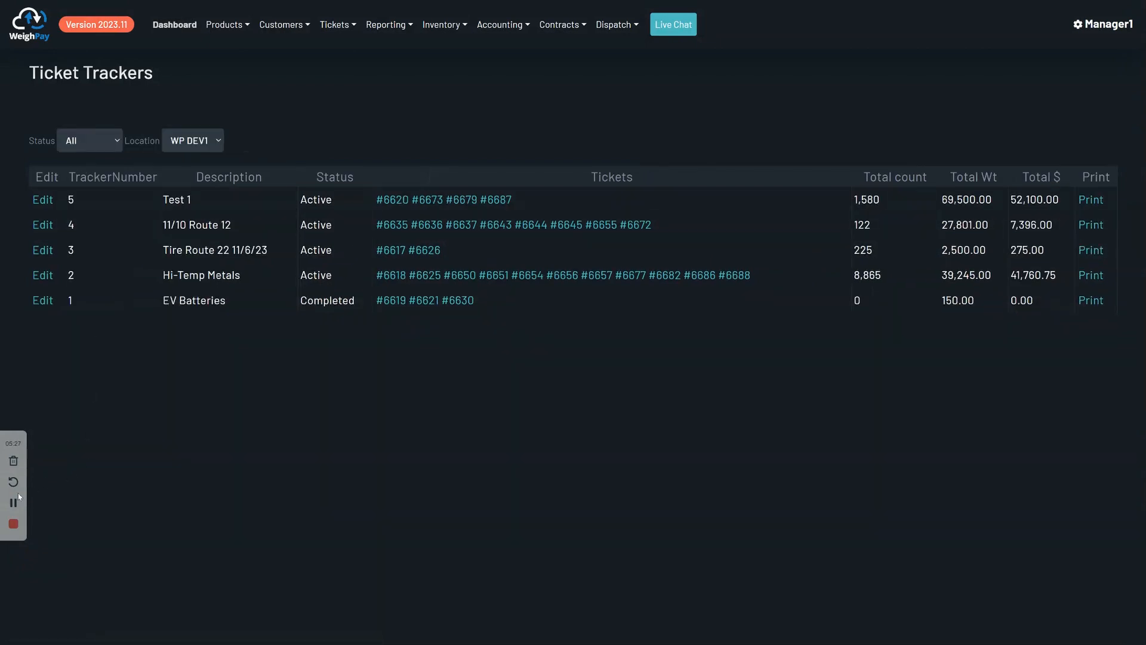
click(13, 503)
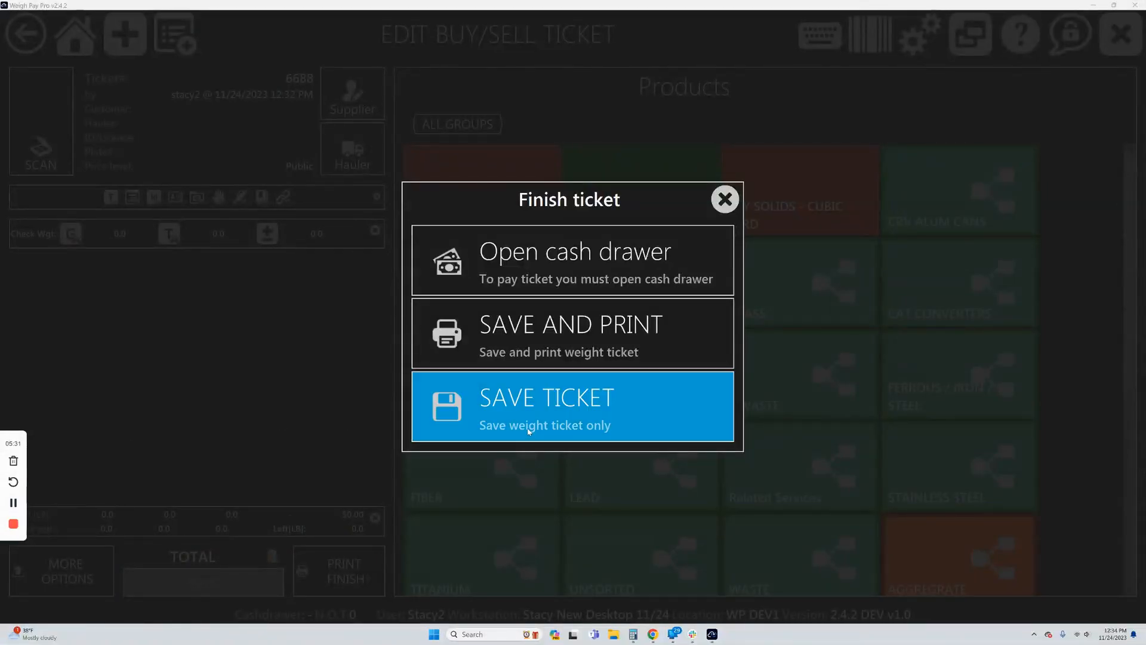
Save the open empty ticket as a weight ticket only, with a new ticket tracker described as "Lot # 6 ewaste".
click(558, 423)
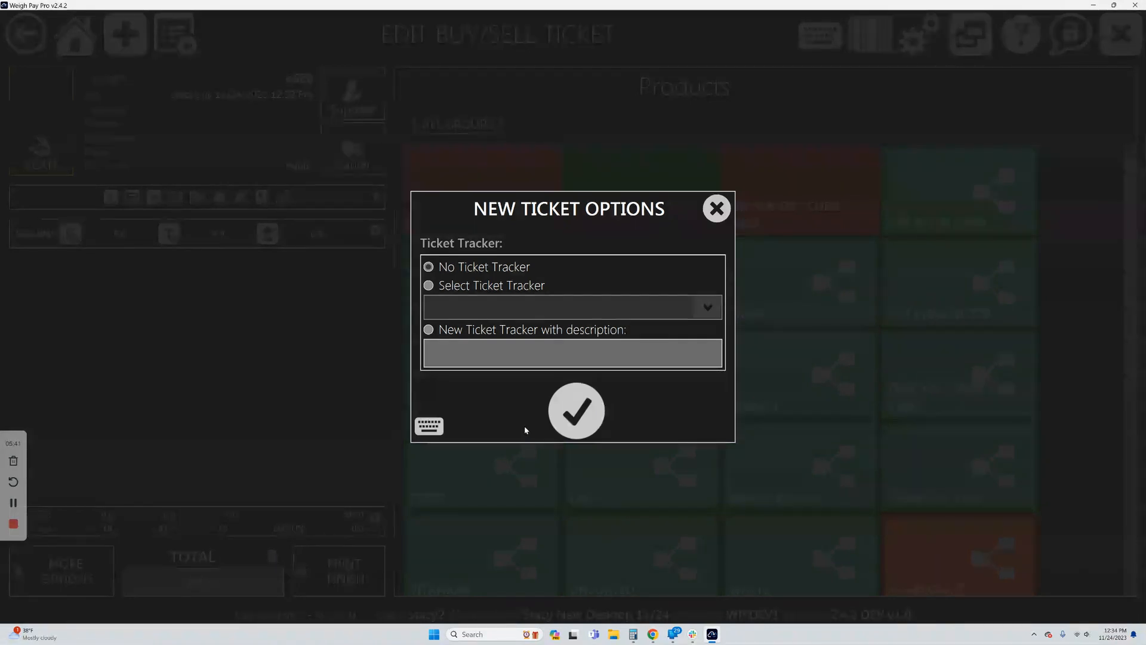
click(453, 292)
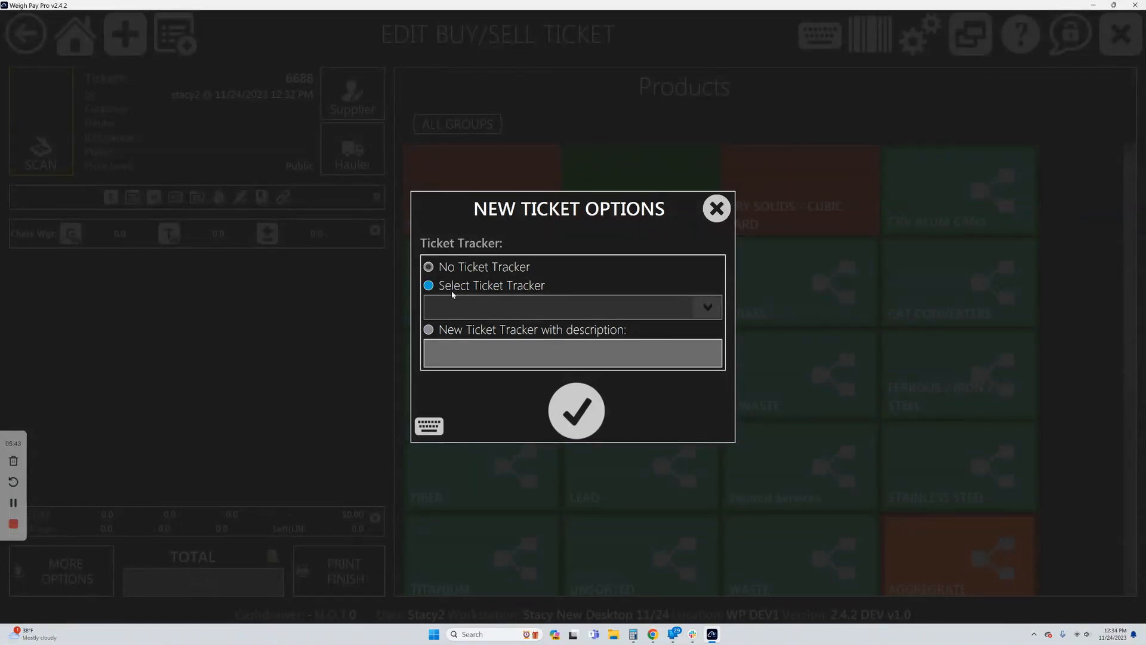
click(428, 330)
click(463, 357)
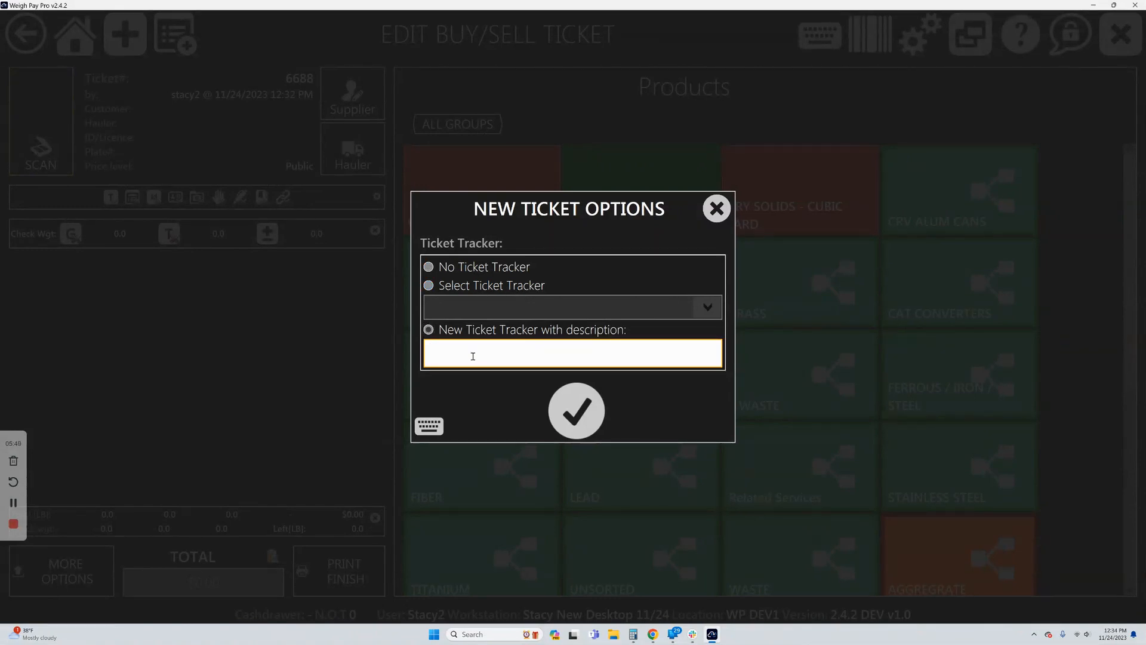
text(Lot # 6)
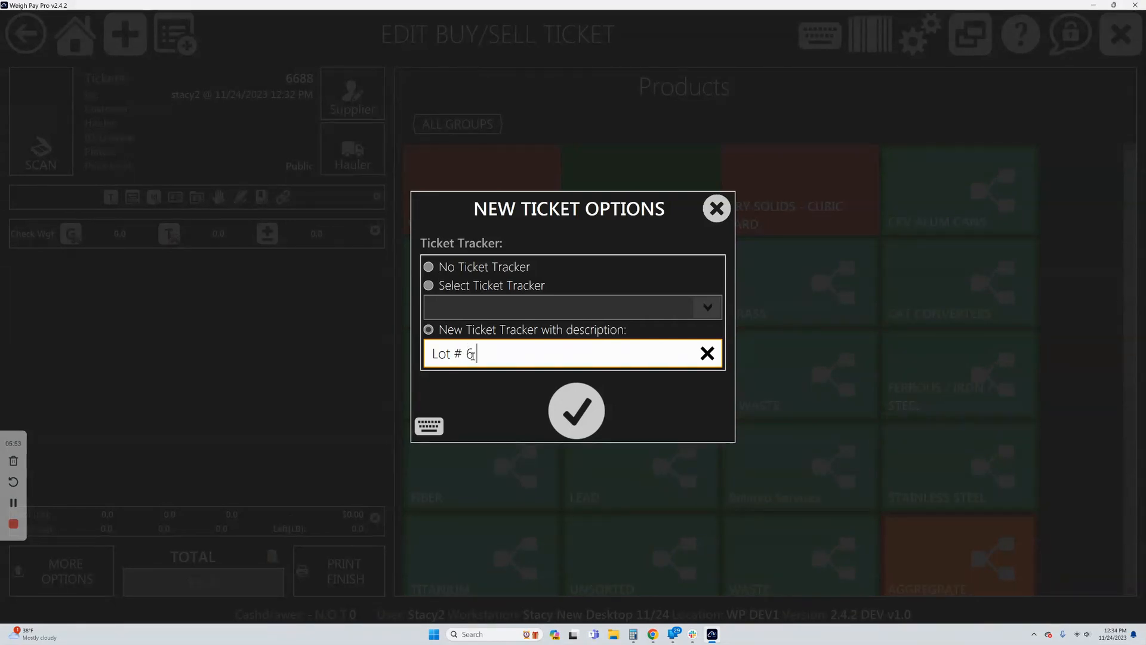
text( ewaste)
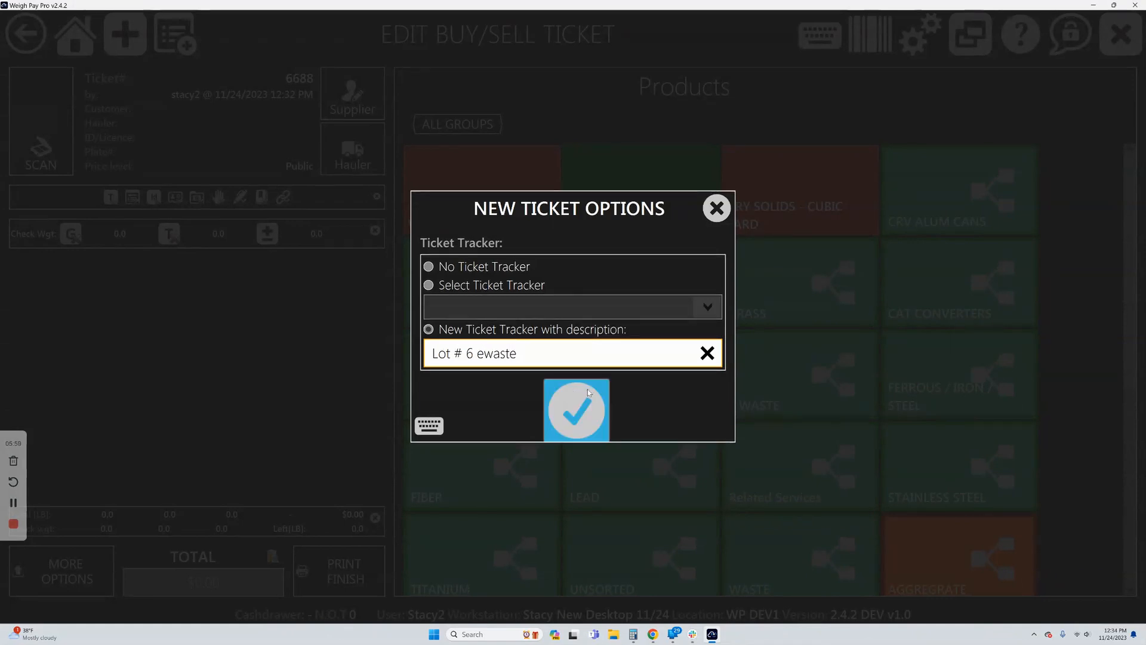
click(594, 412)
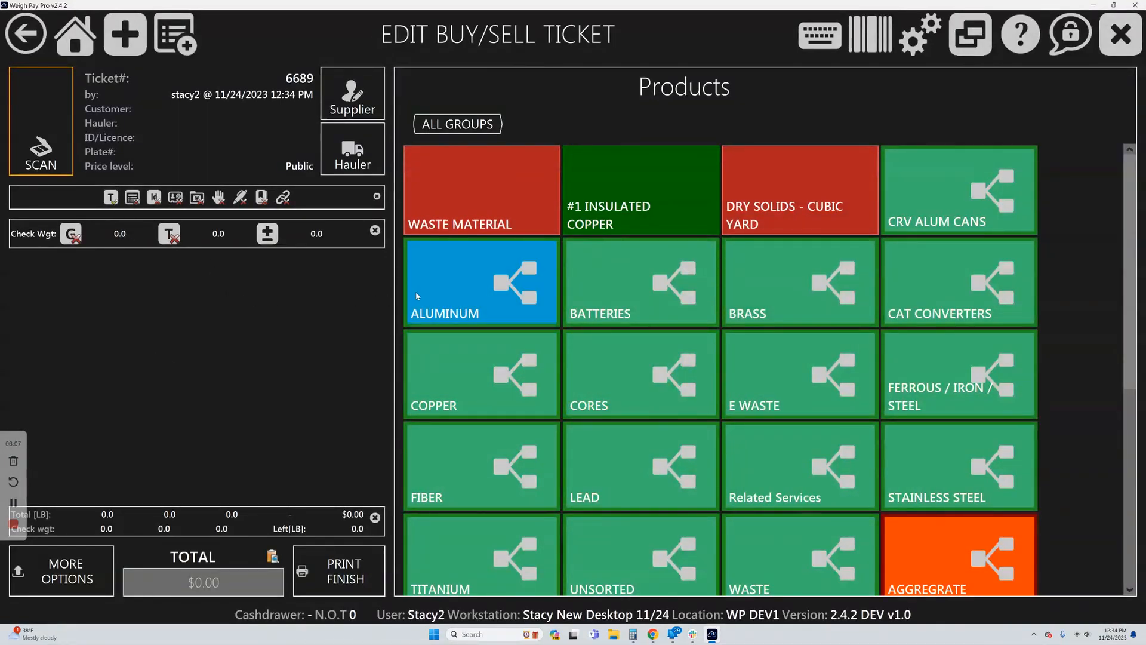
Add 6061 ALUMINUM EXTRUSION (CLEAN) to the new ticket with gross and tare weights from Scale 1 and a price of 1.
click(468, 298)
click(478, 191)
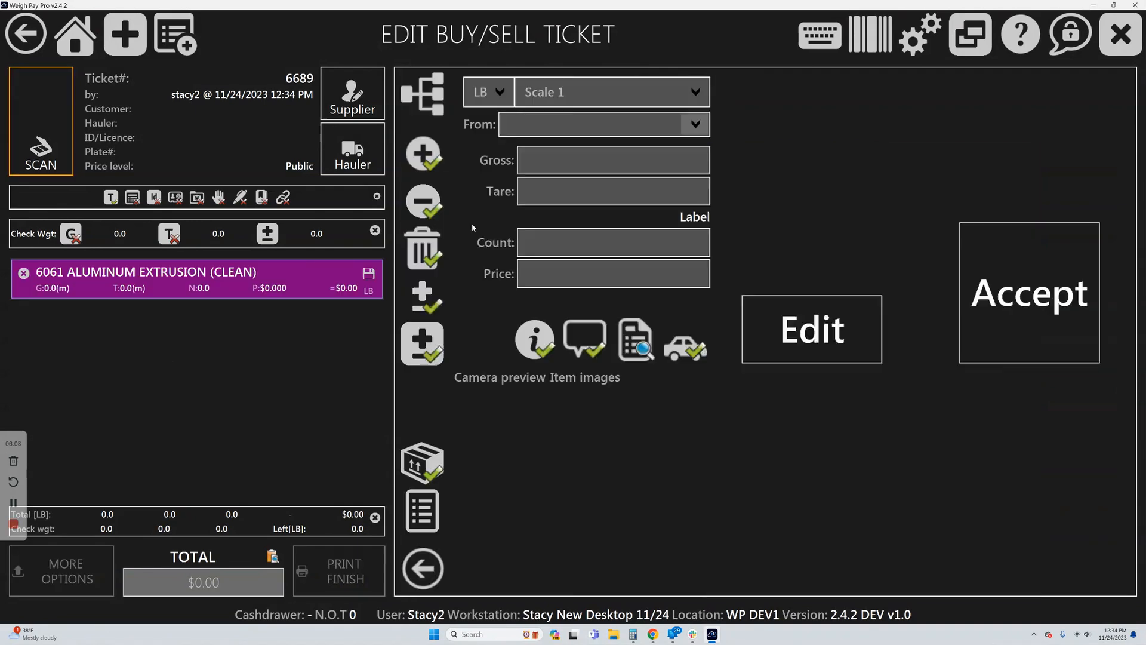
click(1026, 317)
click(1039, 321)
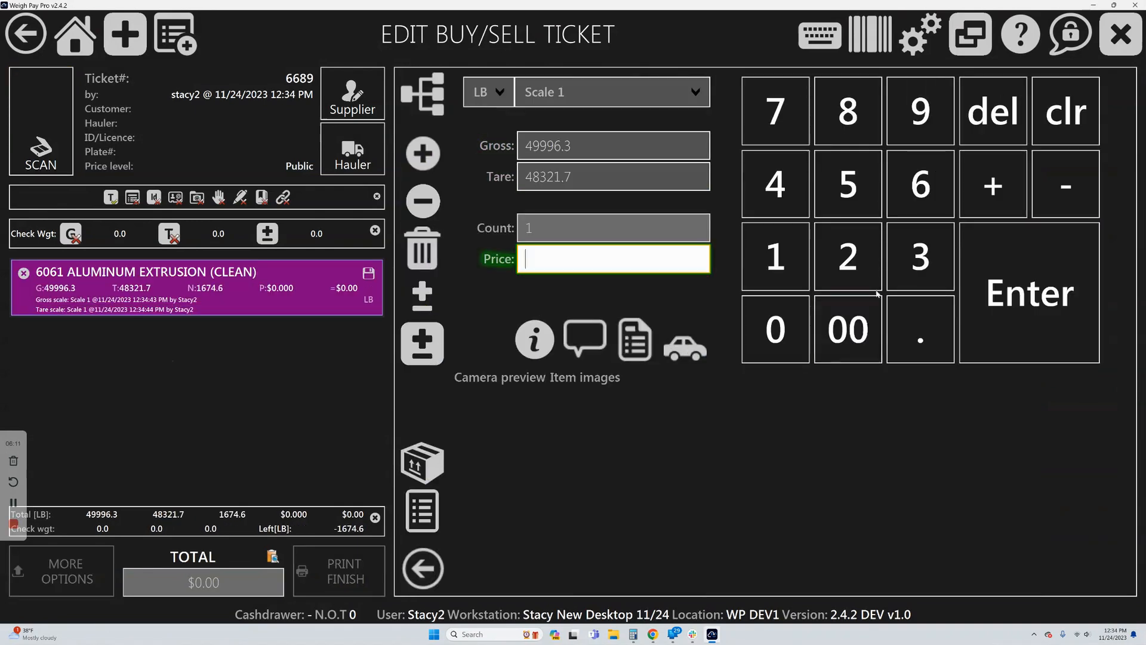
click(776, 256)
click(986, 299)
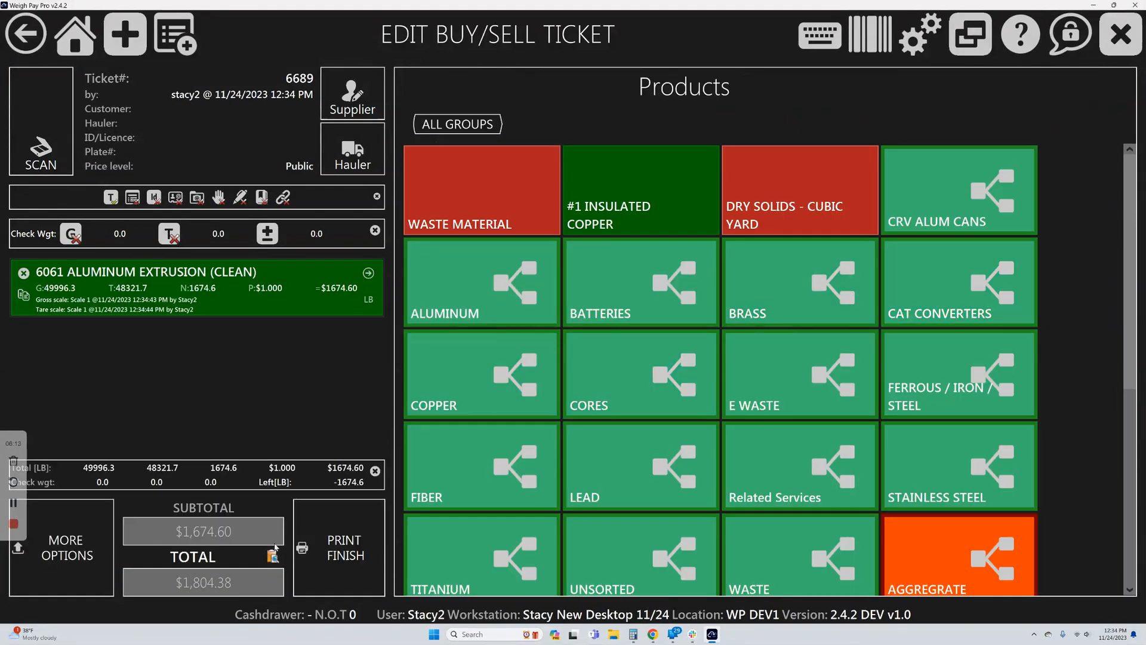
Dismiss the finish options and assign ABC RECYCLING as the supplier of the aluminum ticket.
click(318, 536)
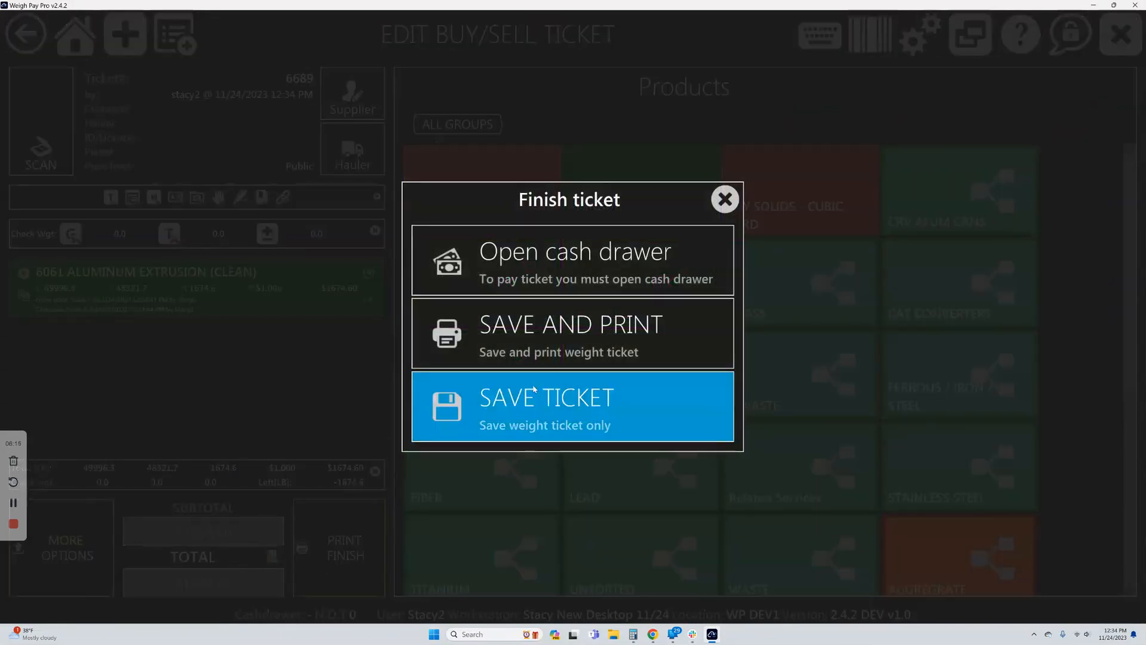
click(725, 199)
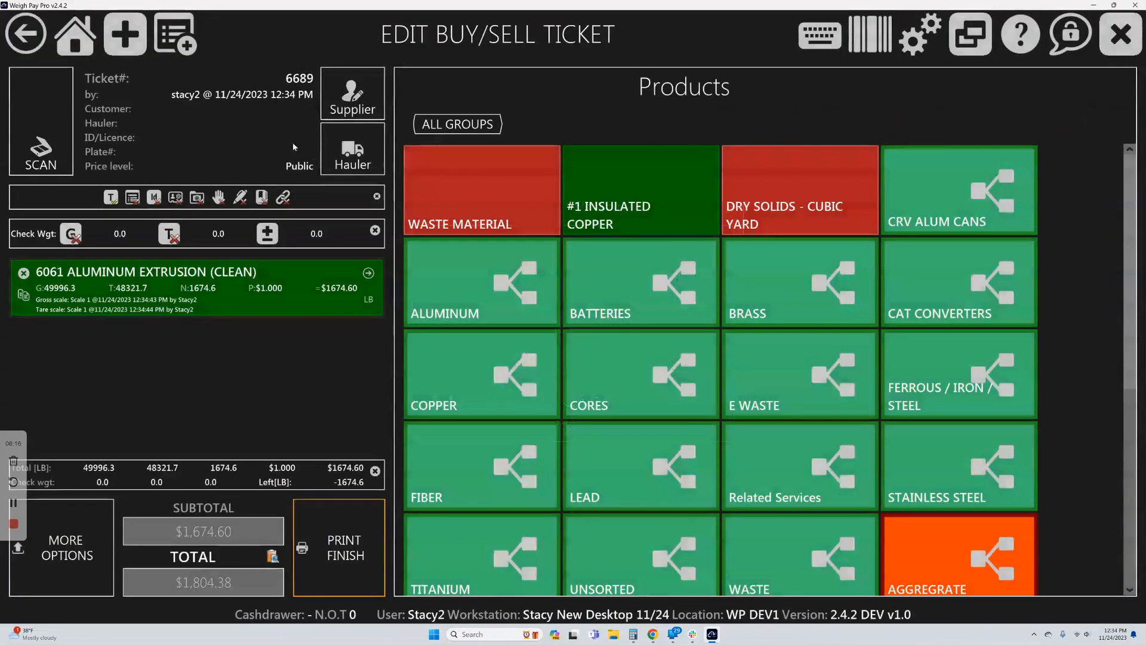
click(352, 95)
click(550, 210)
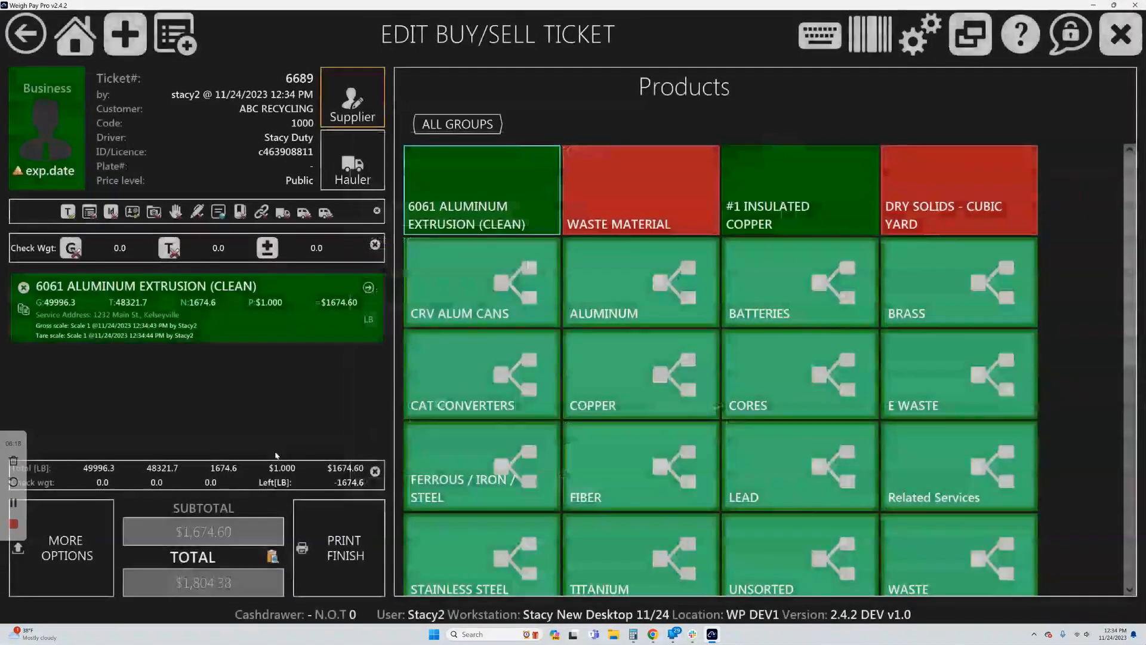
Start saving the ABC RECYCLING weight ticket without printing and examine the existing ticket trackers offered for it.
click(340, 541)
click(552, 377)
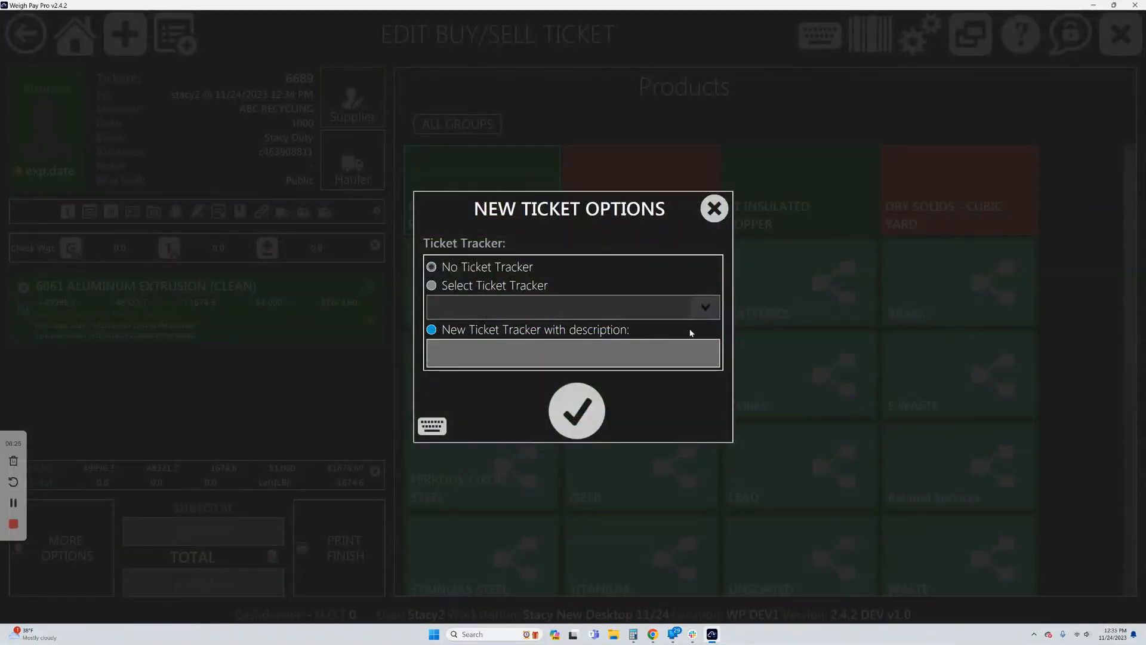
click(499, 285)
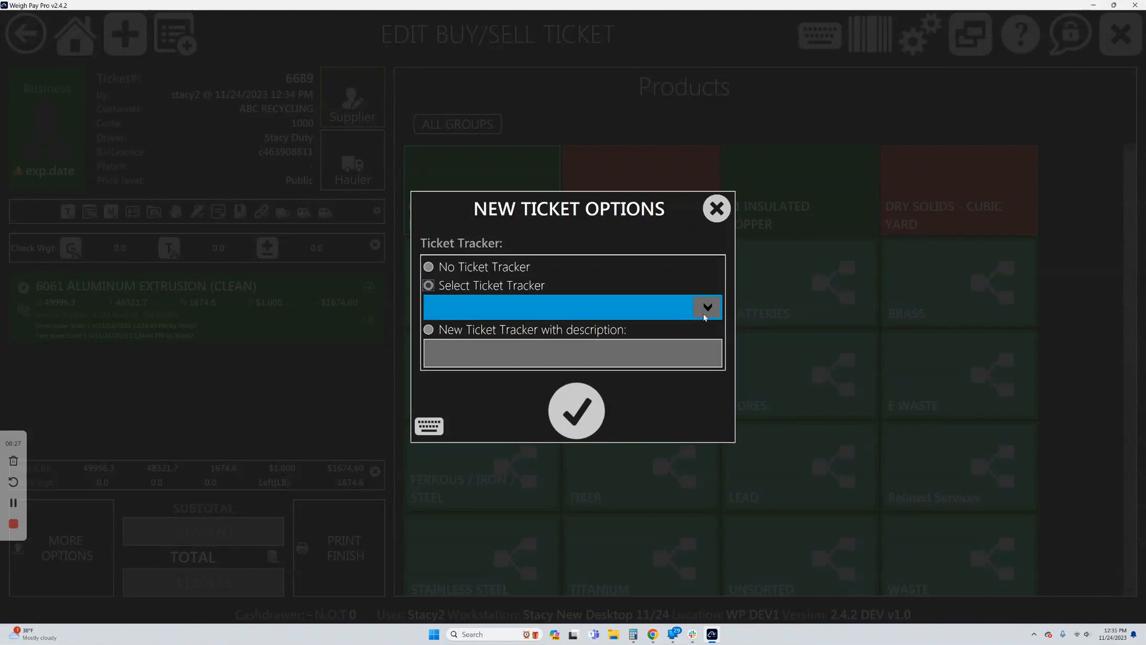
click(707, 308)
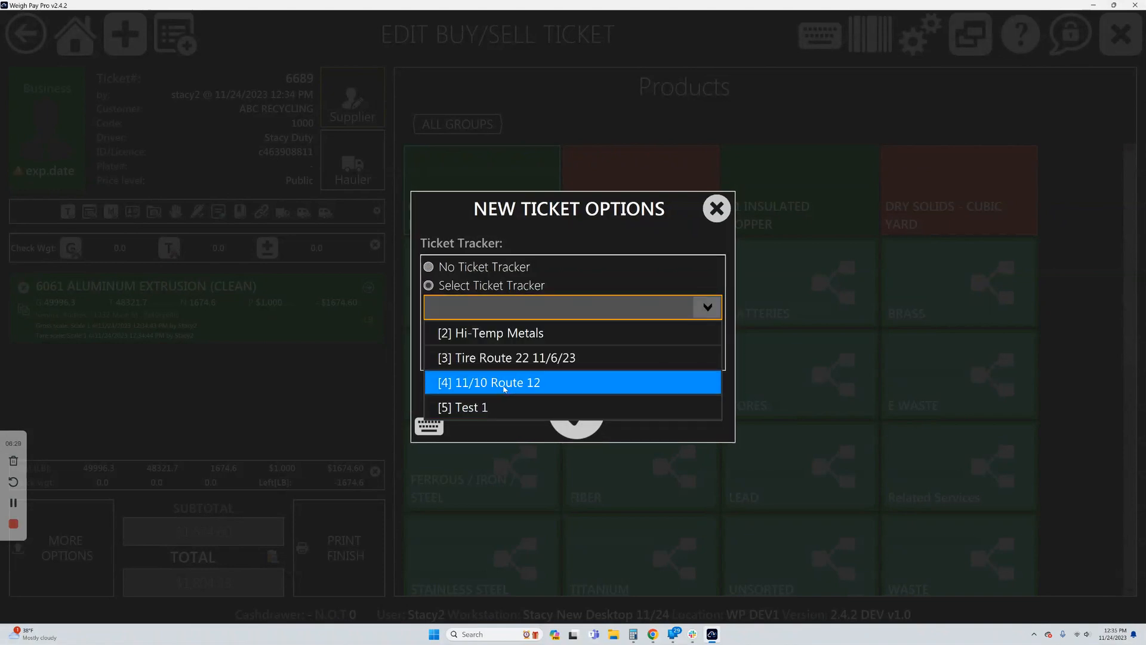
click(270, 421)
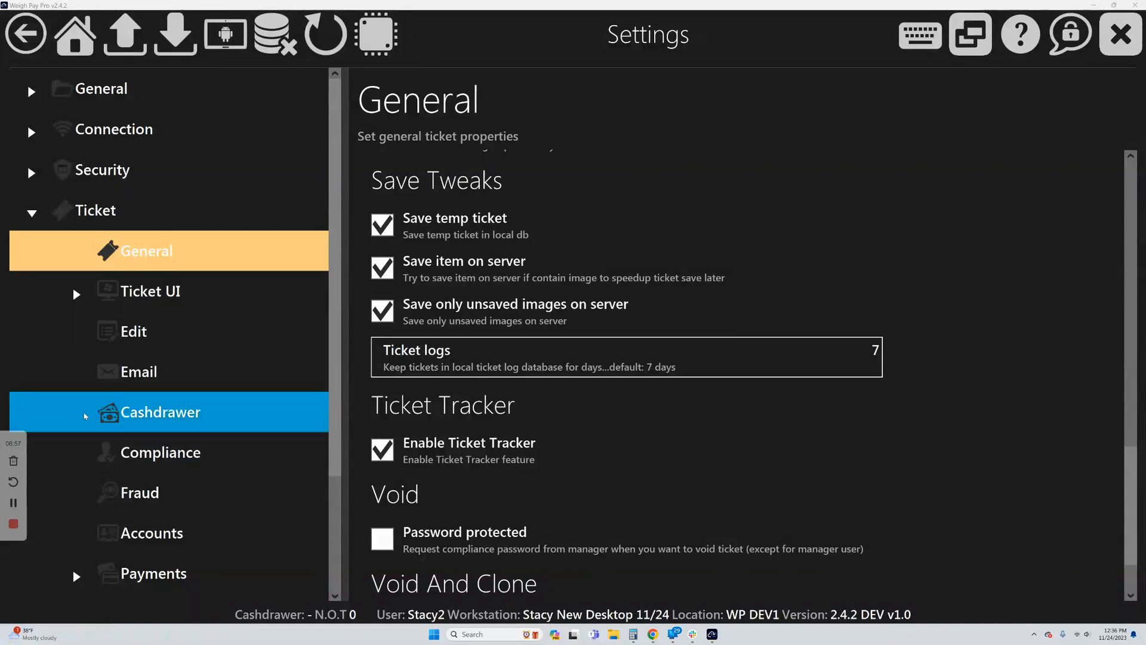
click(12, 503)
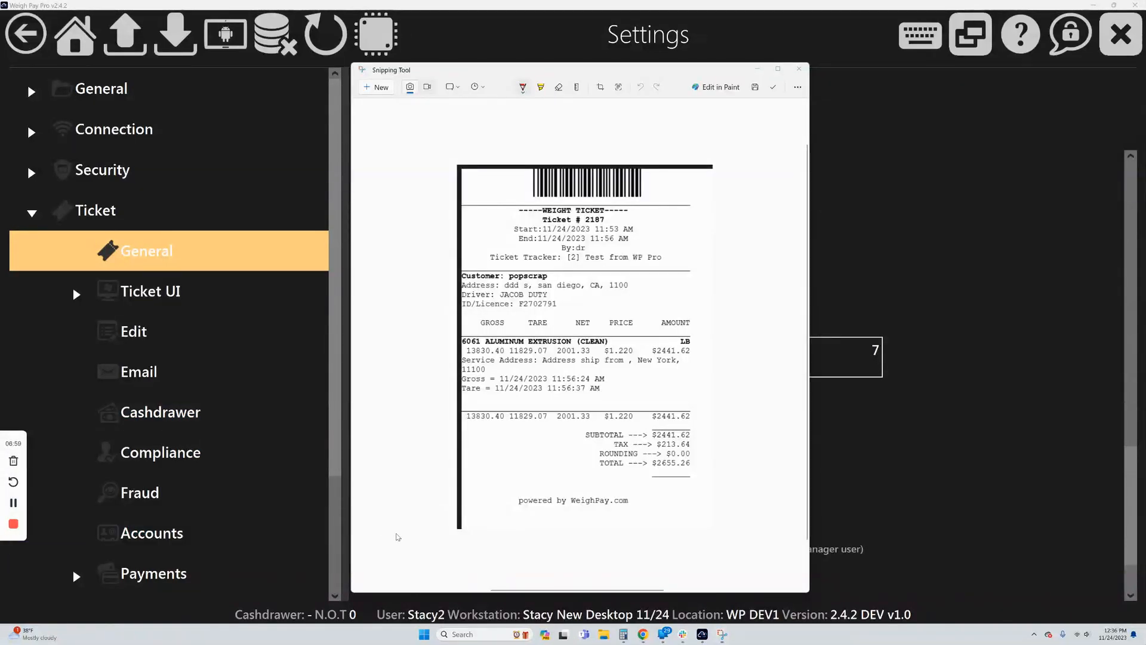